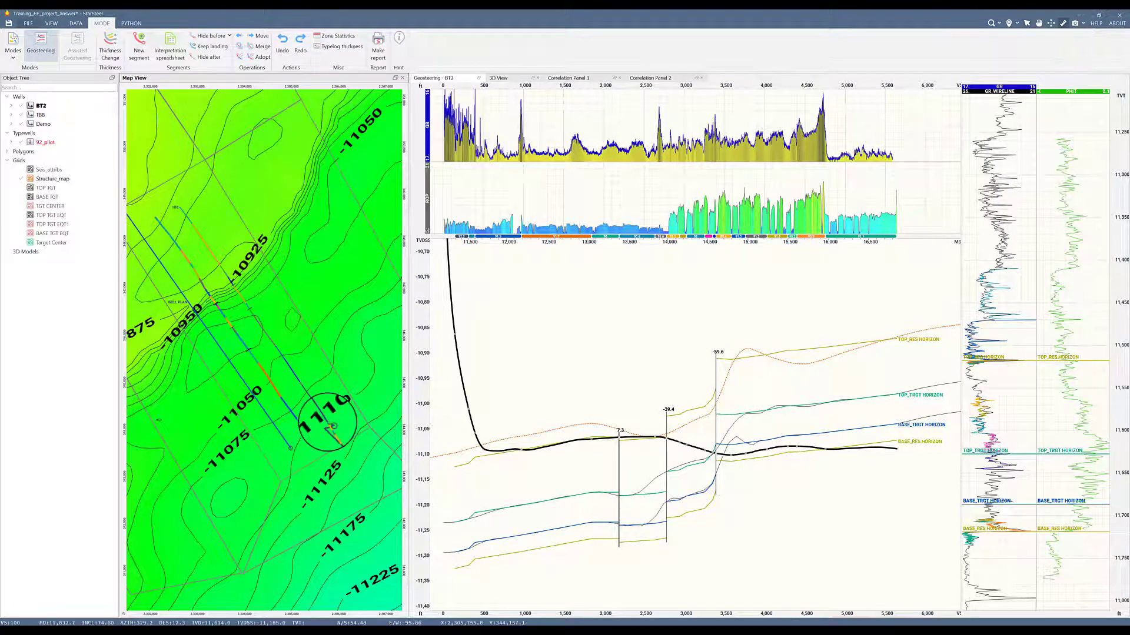
Step: Measure the spacing between the neighbouring wells near the -11100 contour on the map and read the coordinates of a new surface location
{"action": "mouse_move", "coordinate": [326, 422]}
{"action": "left_mouse_down"}
{"action": "mouse_move", "coordinate": [307, 435]}
{"action": "mouse_move", "coordinate": [314, 406]}
{"action": "mouse_move", "coordinate": [307, 433]}
{"action": "left_mouse_up"}
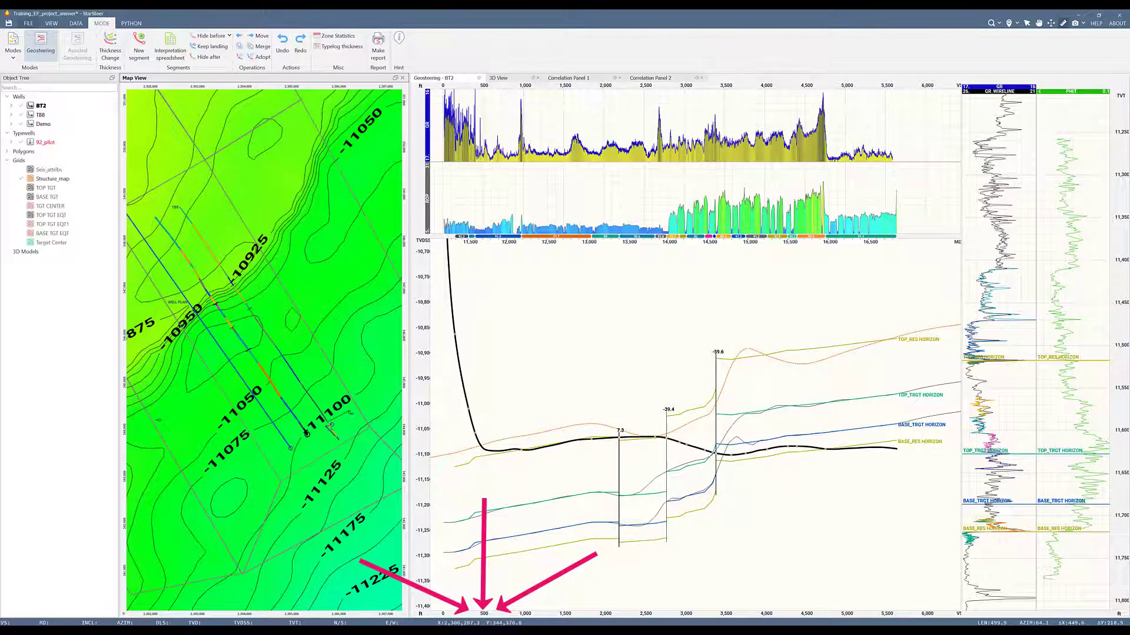
{"action": "left_click", "coordinate": [348, 411]}
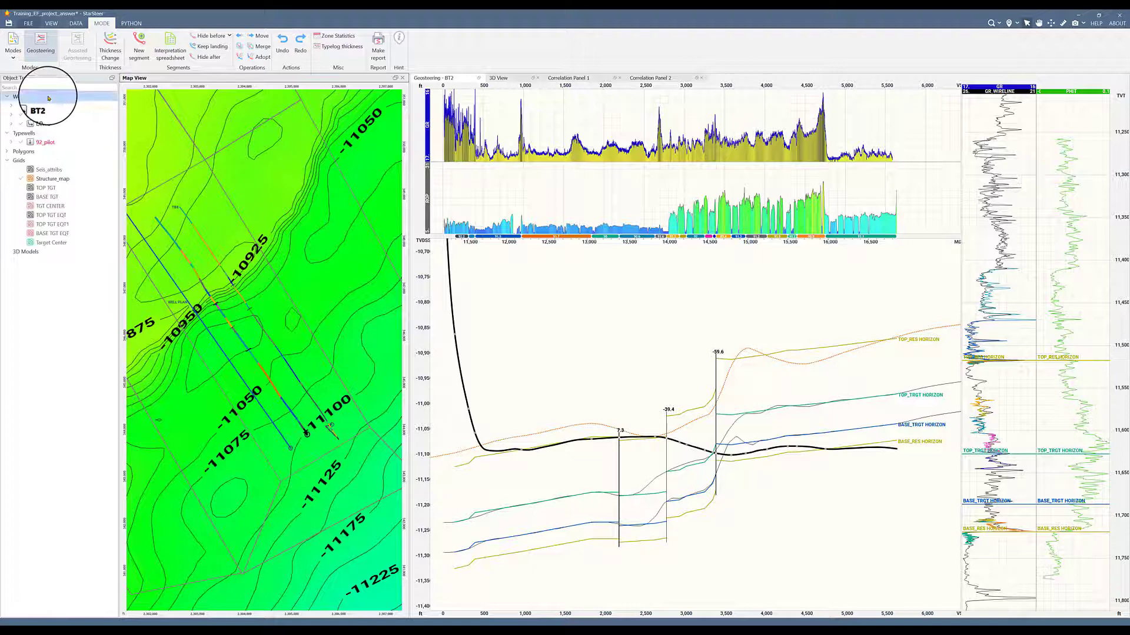
Step: Create a new well in the Wells folder
{"action": "right_click", "coordinate": [49, 98]}
{"action": "mouse_move", "coordinate": [65, 103]}
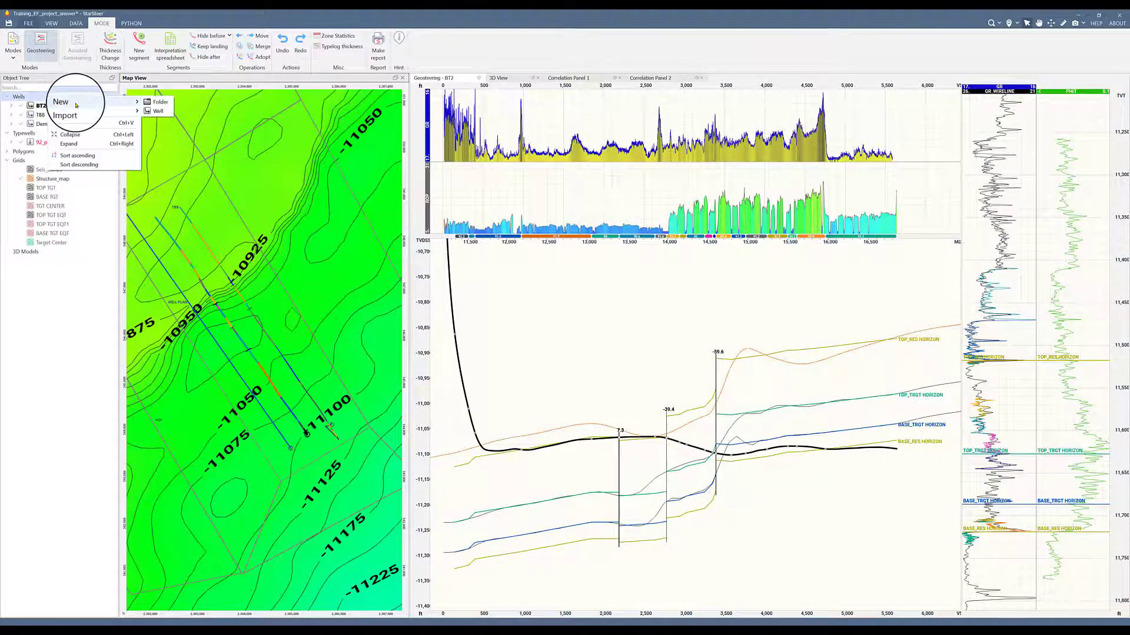
{"action": "left_click", "coordinate": [156, 113]}
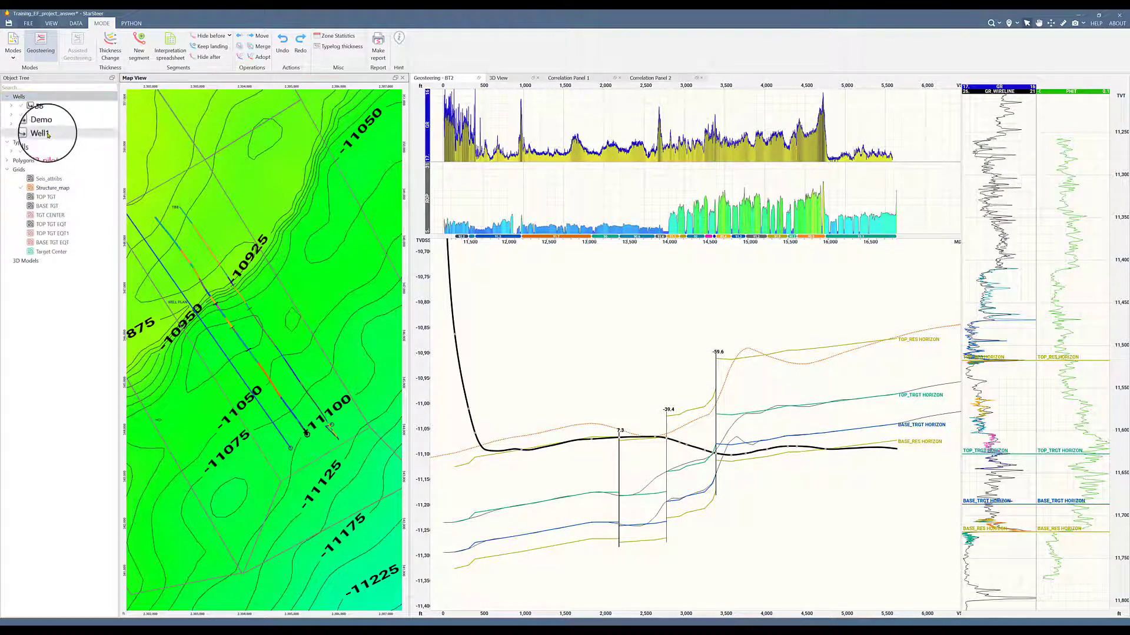
Step: Set Well1's surface coordinates to X 2,306,163 and Y 344,339 and its KB elevation to 420
{"action": "left_click", "coordinate": [47, 134]}
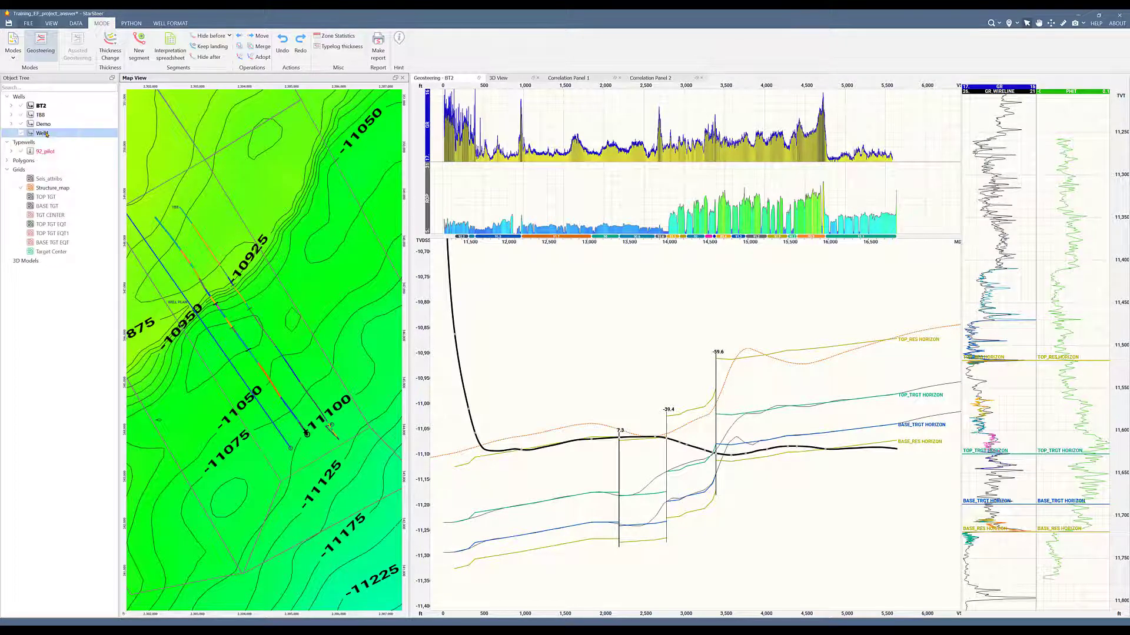
{"action": "right_click", "coordinate": [46, 134]}
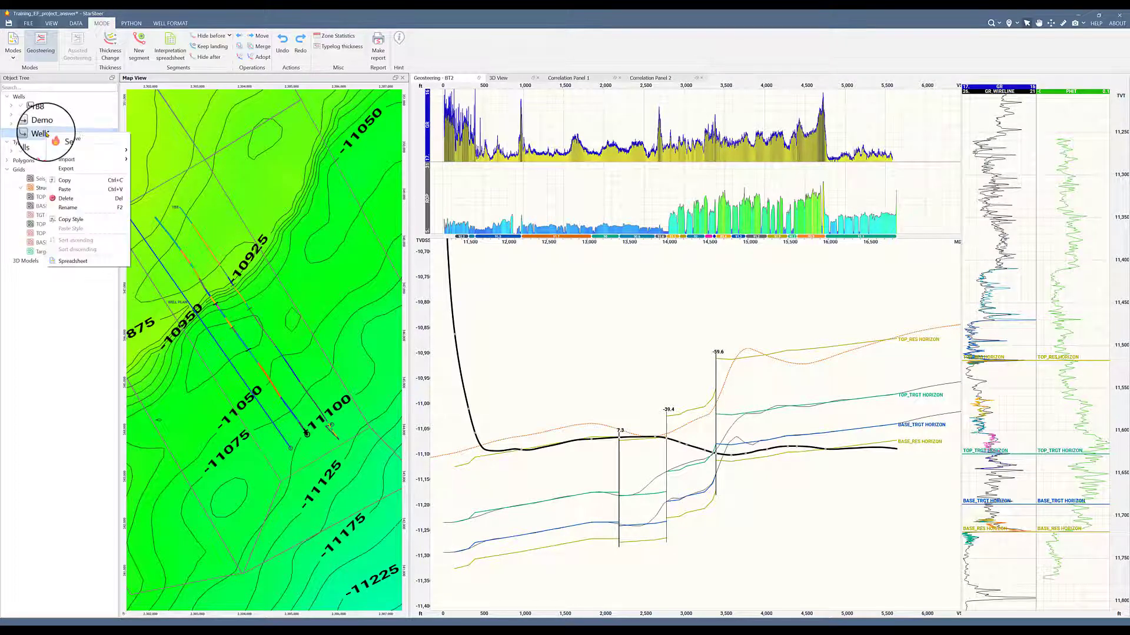
{"action": "left_click", "coordinate": [76, 261]}
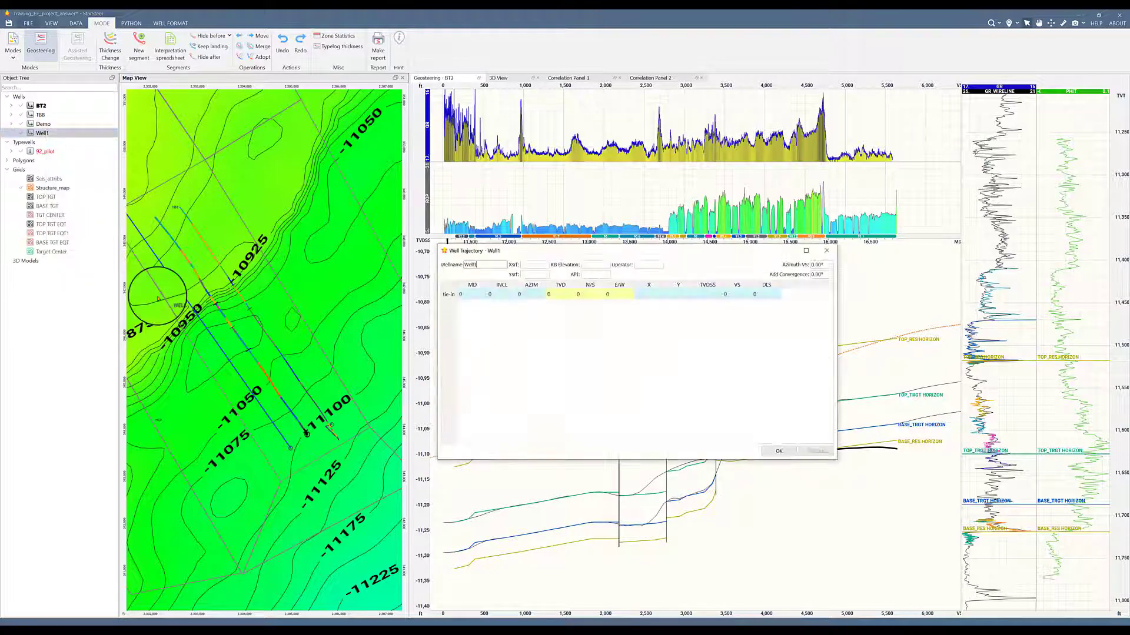
{"action": "left_click", "coordinate": [538, 268]}
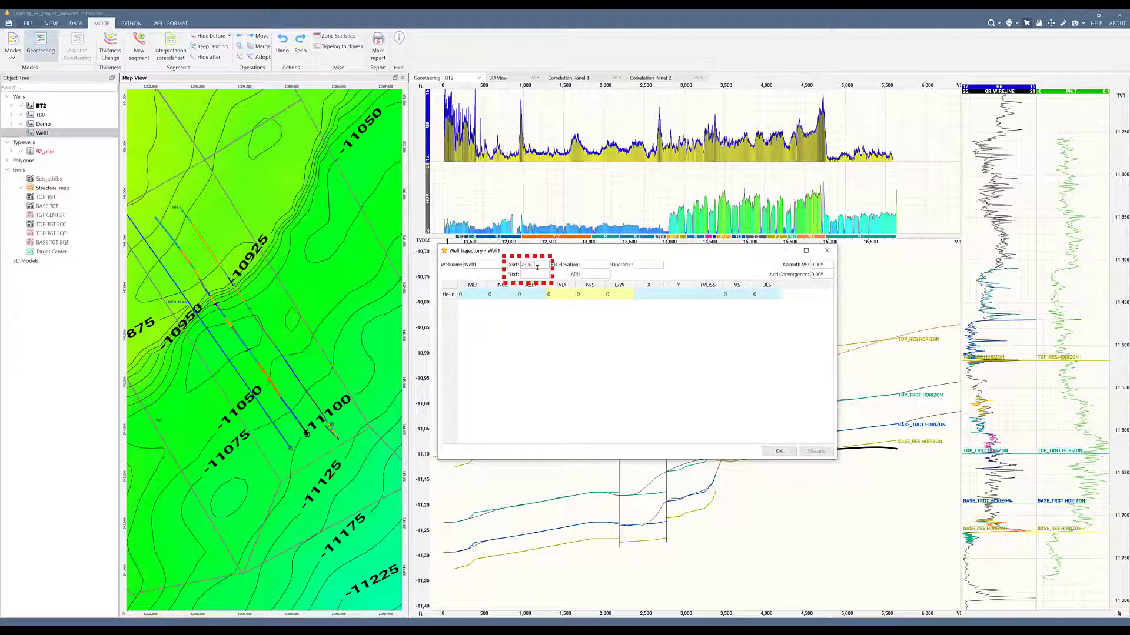
{"action": "left_click", "coordinate": [542, 275]}
{"action": "type", "text": "344,339"}
{"action": "left_click", "coordinate": [593, 265]}
{"action": "type", "text": "420"}
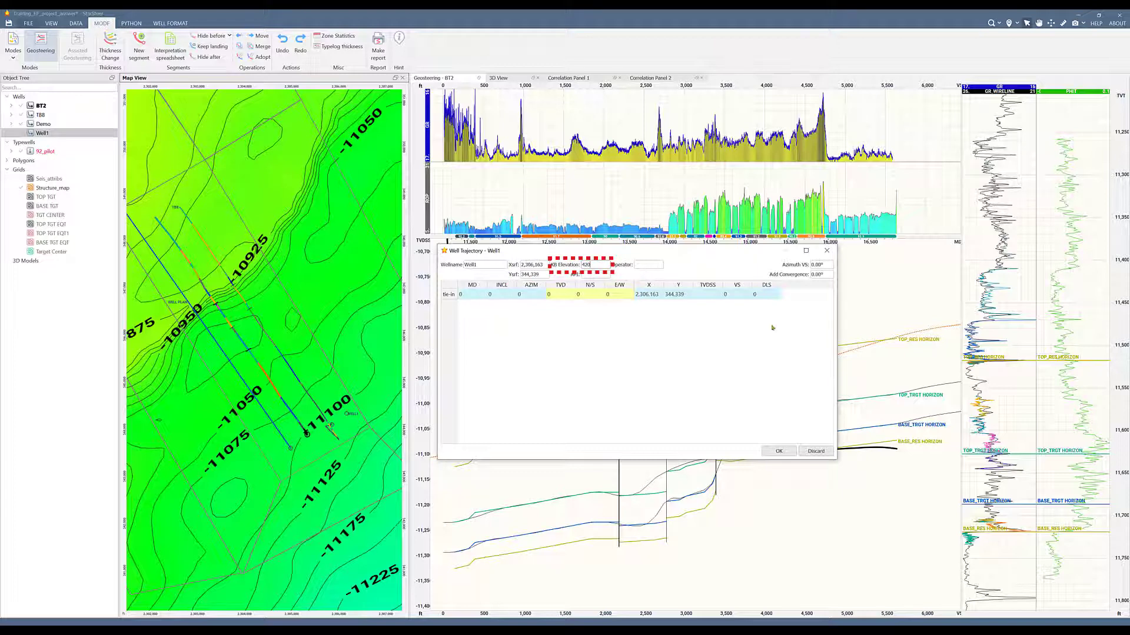
{"action": "left_click", "coordinate": [779, 450]}
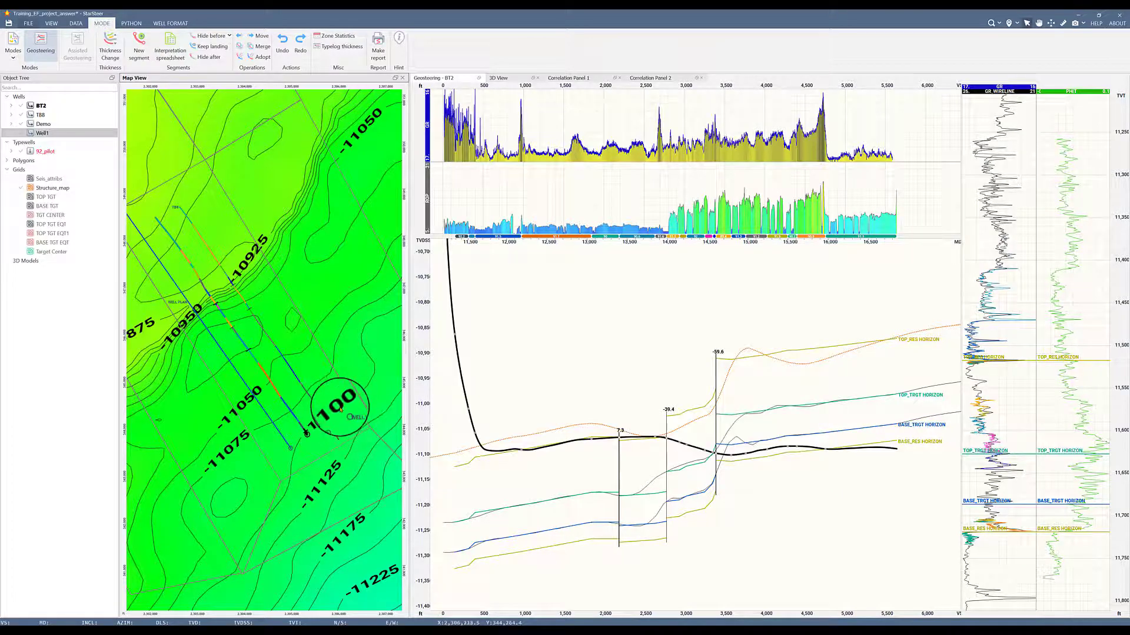
Step: Add a survey station to Well1's trajectory with MD 9,000, inclination 0 and azimuth 0
{"action": "right_click", "coordinate": [57, 134]}
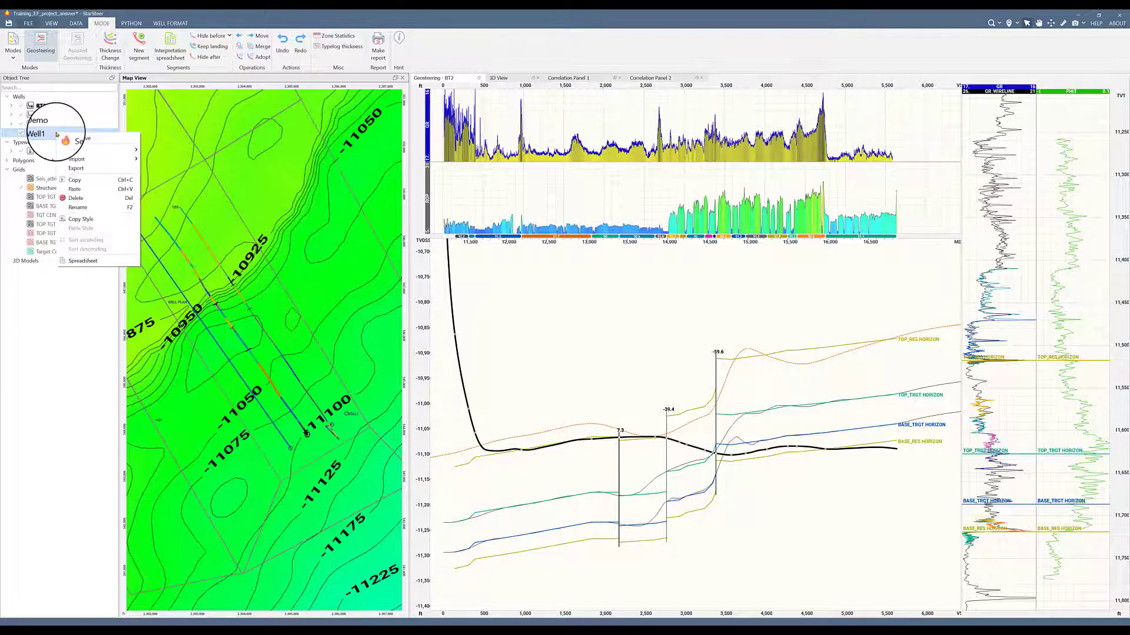
{"action": "left_click", "coordinate": [96, 261]}
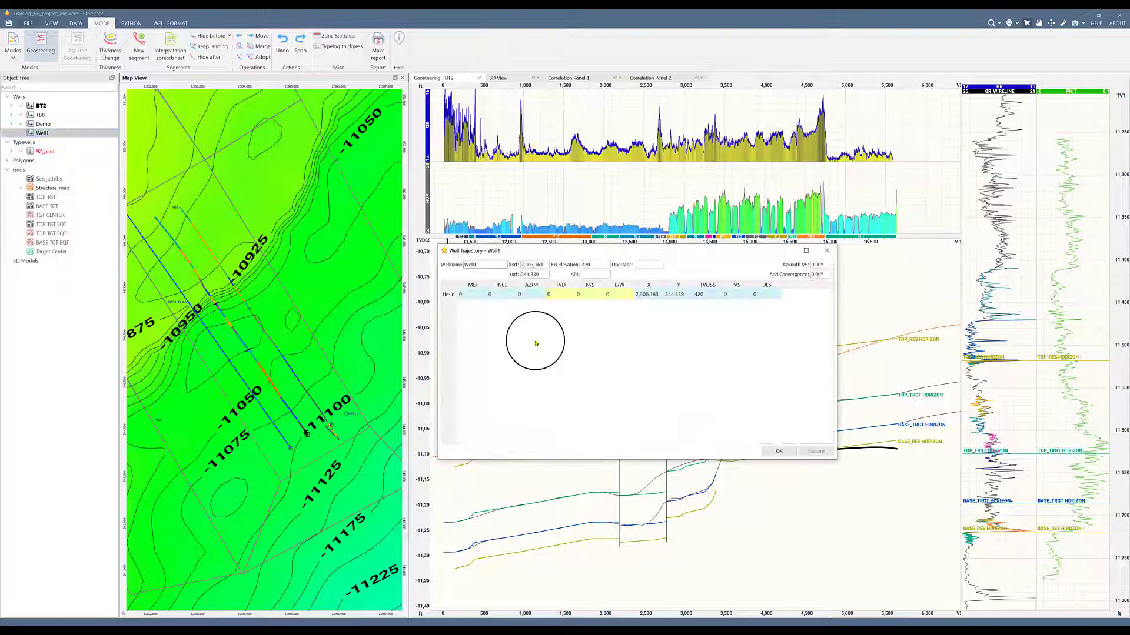
{"action": "right_click", "coordinate": [448, 295]}
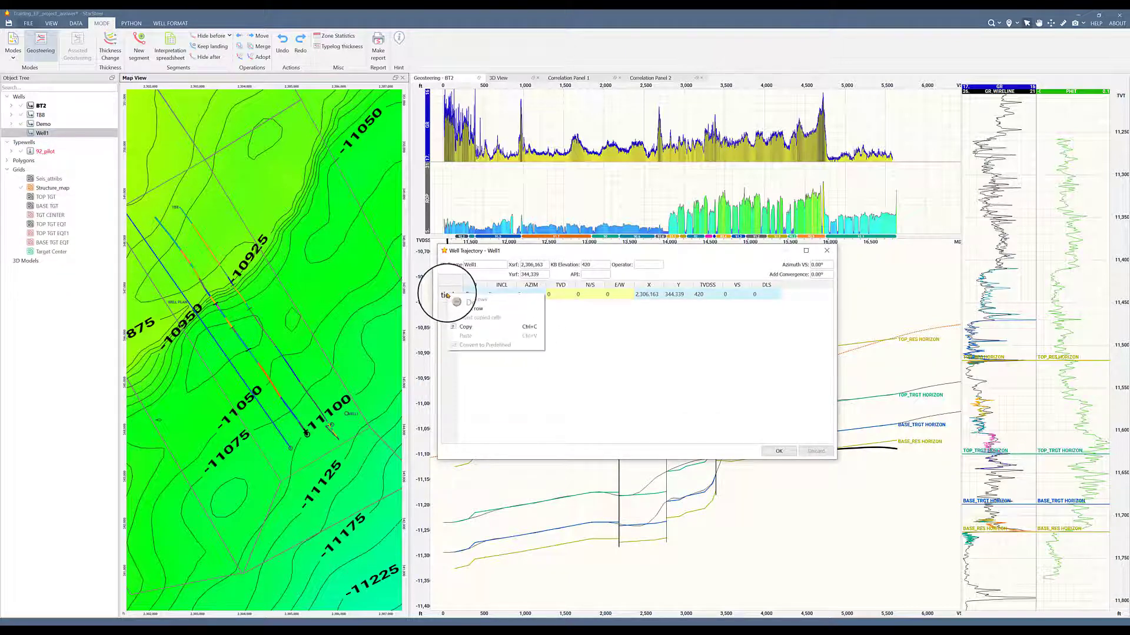
{"action": "left_click", "coordinate": [469, 308]}
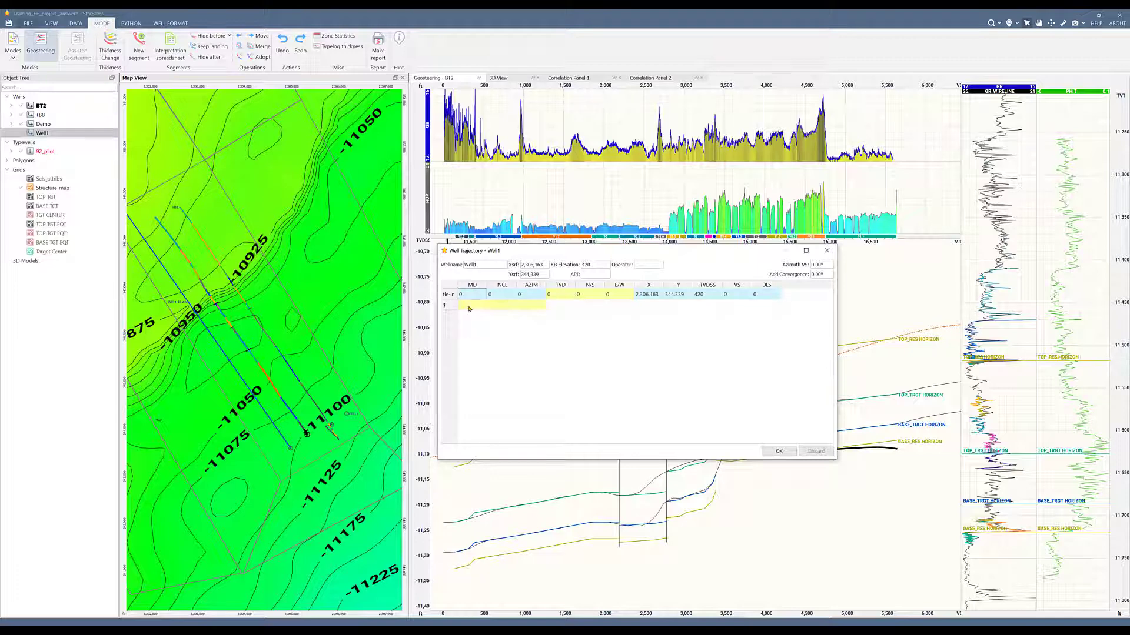
{"action": "left_click", "coordinate": [469, 305]}
{"action": "type", "text": "9000"}
{"action": "key", "text": "Tab"}
{"action": "type", "text": "0"}
{"action": "key", "text": "Tab"}
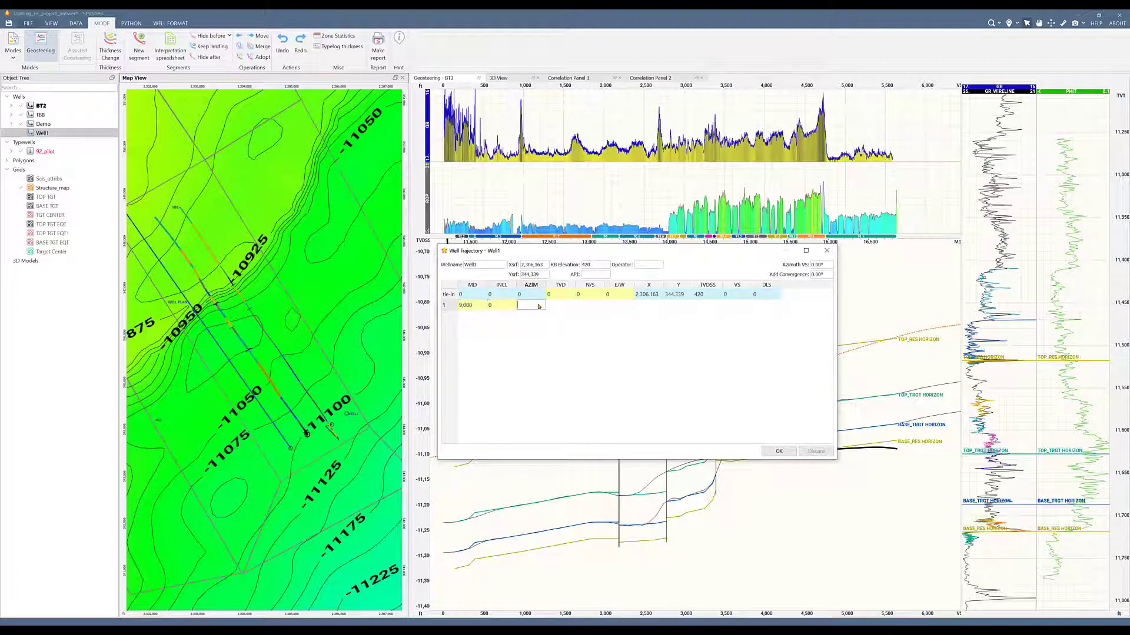
{"action": "key", "text": "Tab"}
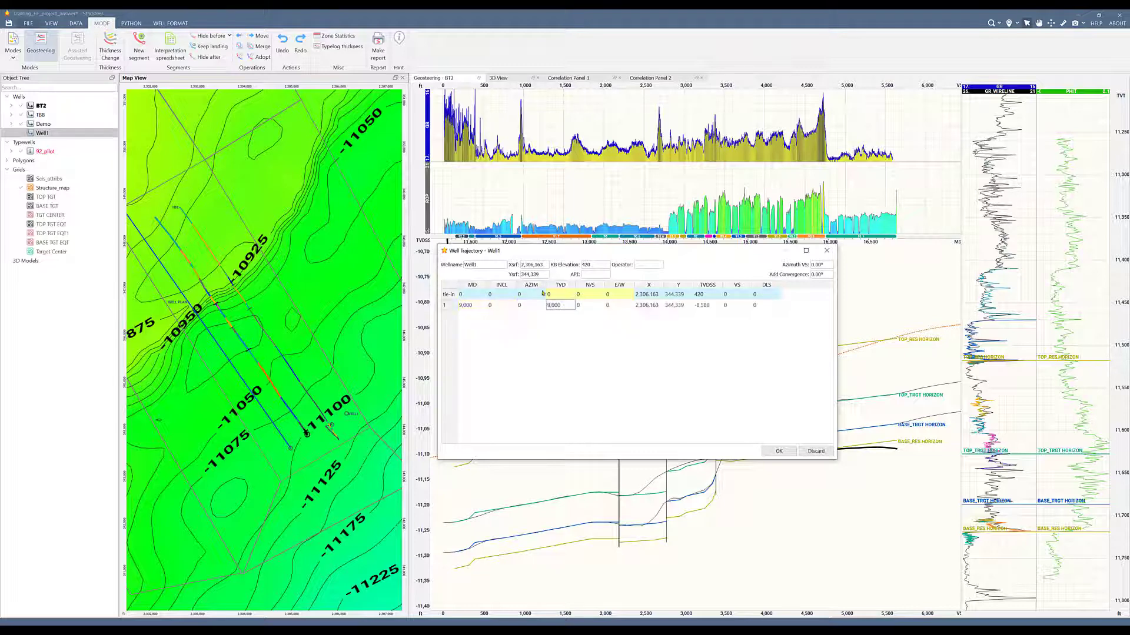
{"action": "left_click", "coordinate": [779, 451]}
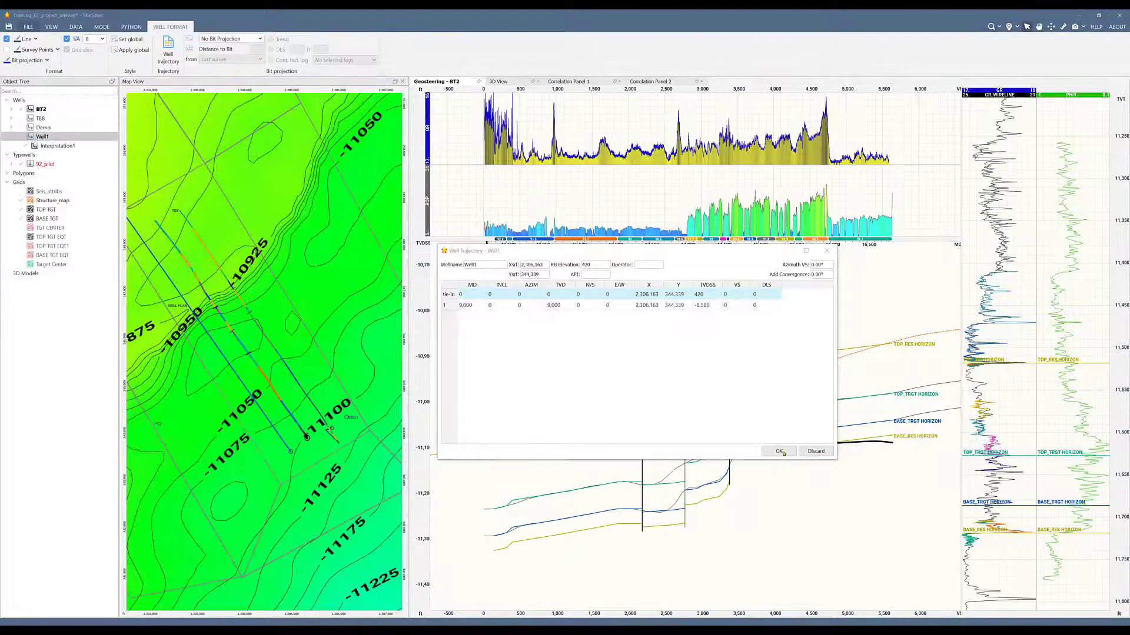
Step: Set the vertical section azimuth for Well1 and save the well trajectory
{"action": "left_click", "coordinate": [826, 265]}
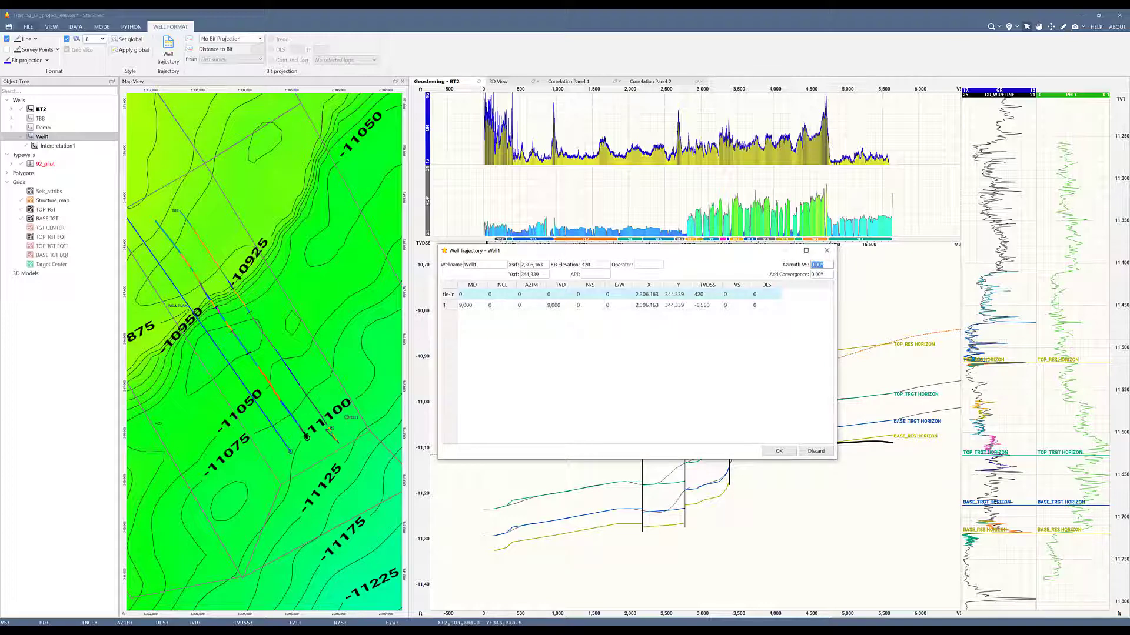
{"action": "type", "text": "325"}
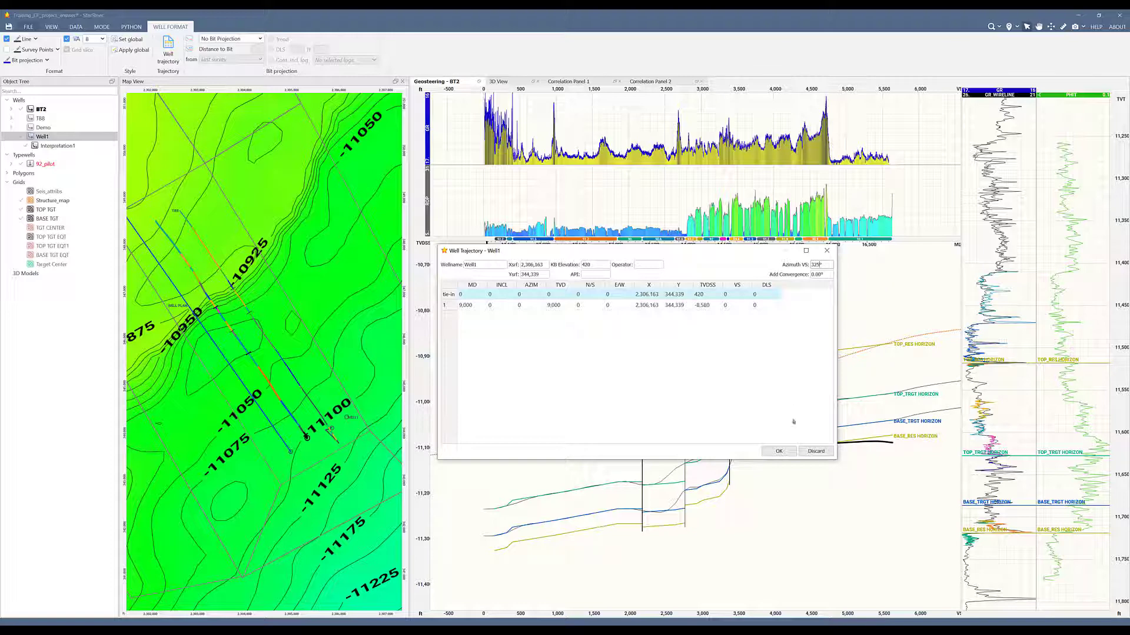
{"action": "left_click", "coordinate": [778, 450]}
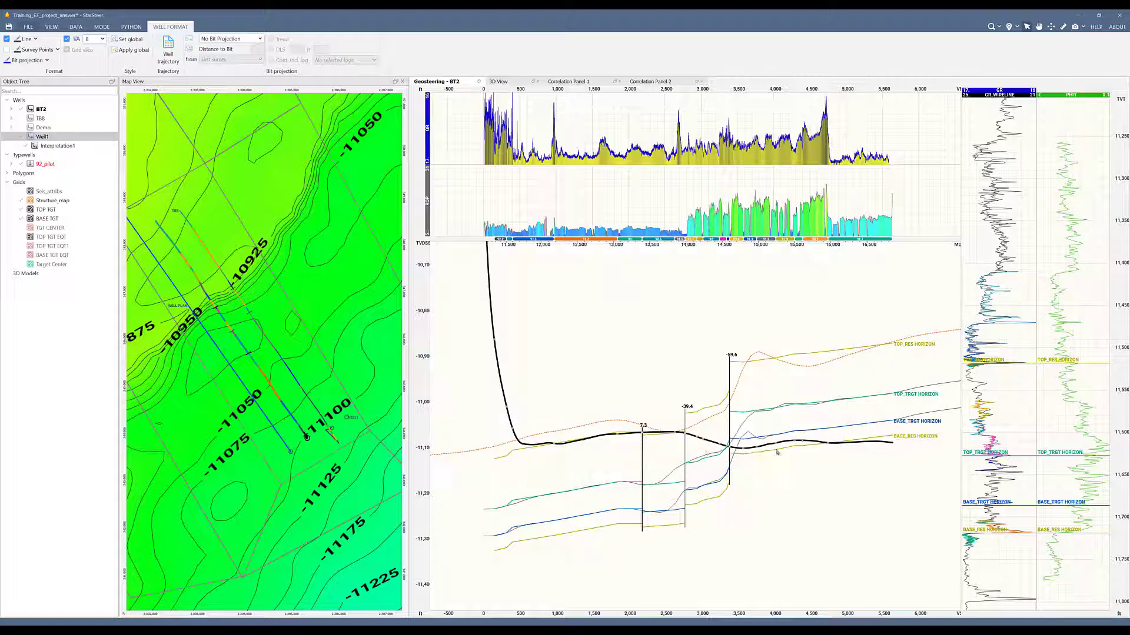
Step: Make Well1 the active well in the geosteering view, hide BT2, and bring the vertical wellbore and target surfaces into view
{"action": "double_click", "coordinate": [53, 141]}
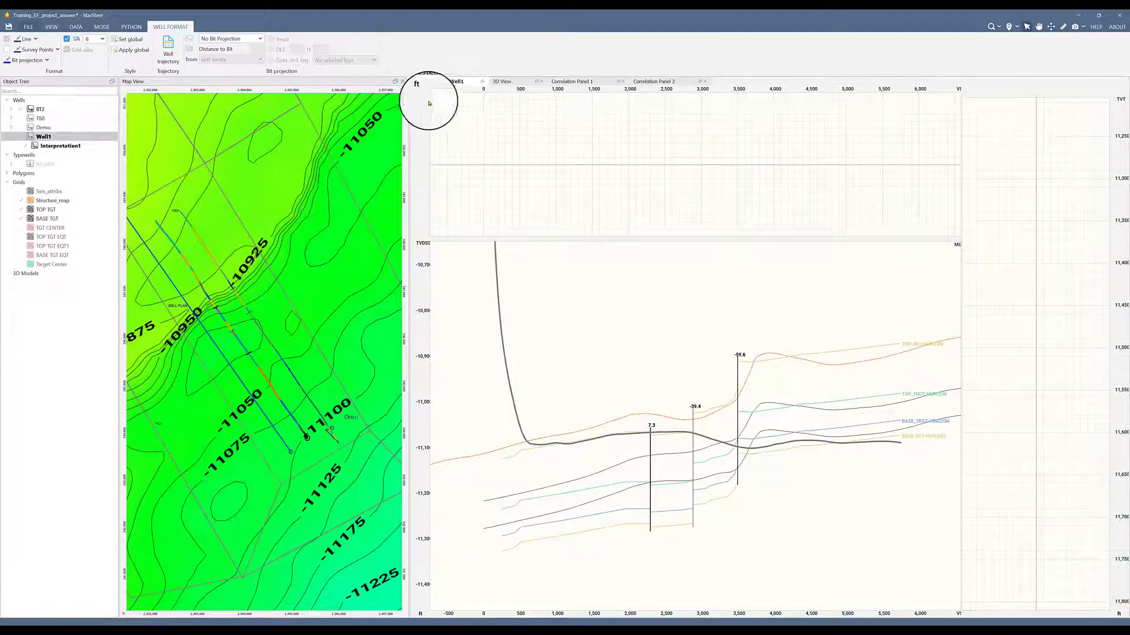
{"action": "left_click", "coordinate": [23, 109]}
{"action": "scroll", "coordinate": [663, 444], "scroll_direction": "down", "scroll_amount": 4}
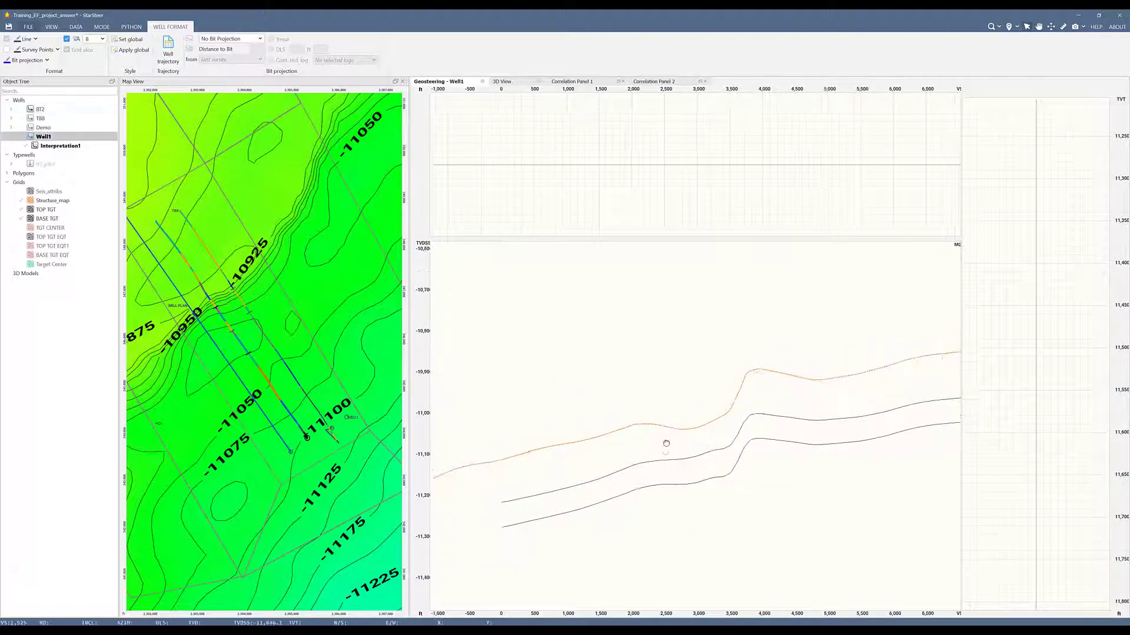
{"action": "scroll", "coordinate": [668, 443], "scroll_direction": "down", "scroll_amount": 5}
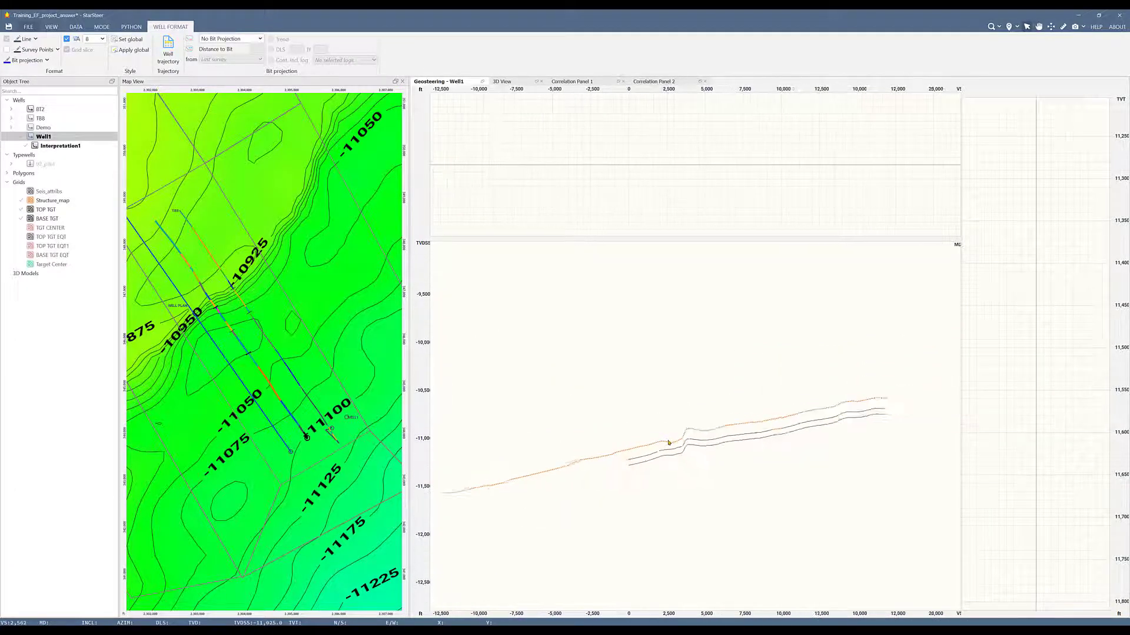
{"action": "scroll", "coordinate": [644, 403], "scroll_direction": "up", "scroll_amount": 2}
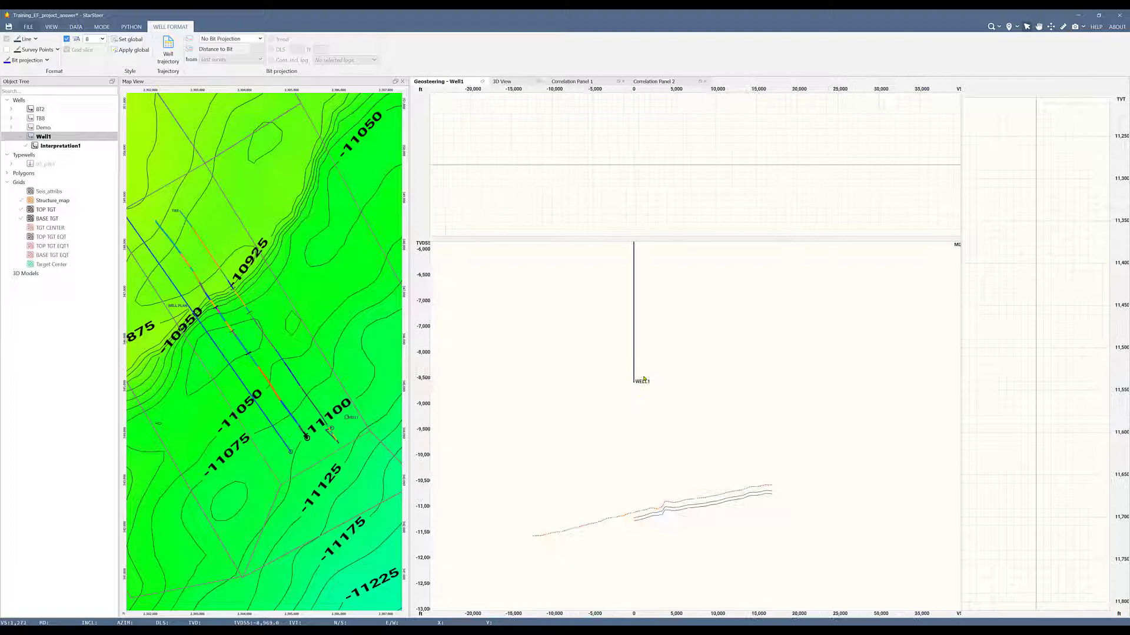
{"action": "scroll", "coordinate": [656, 381], "scroll_direction": "up", "scroll_amount": 3}
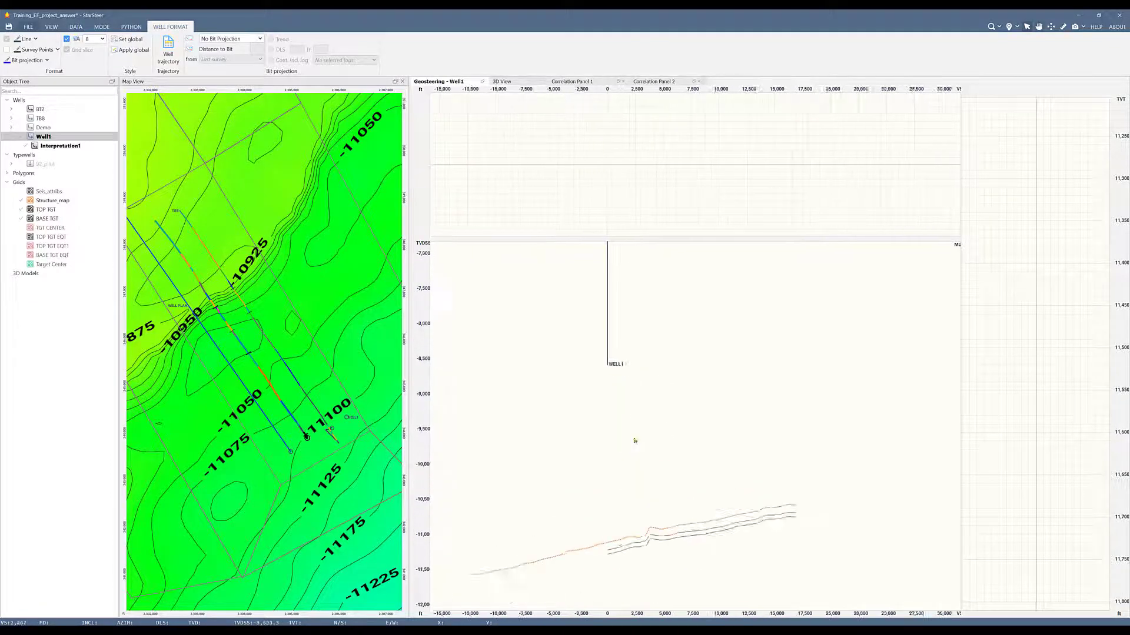
{"action": "scroll", "coordinate": [632, 426], "scroll_direction": "up", "scroll_amount": 3}
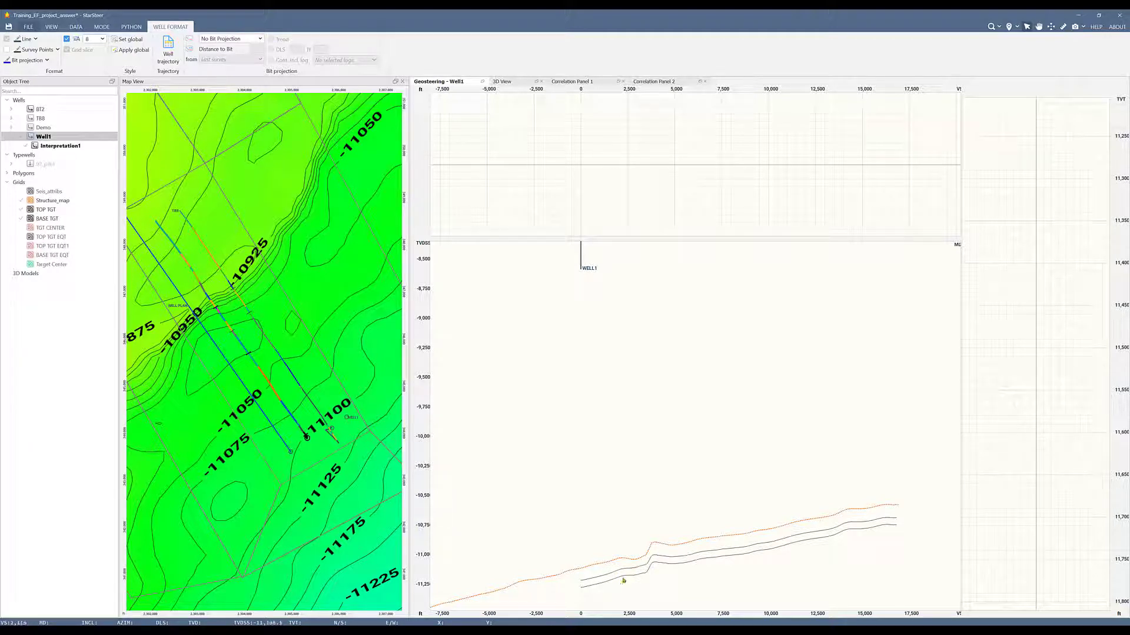
Step: Create a new target line under Well1
{"action": "left_click", "coordinate": [59, 142]}
{"action": "right_click", "coordinate": [59, 142]}
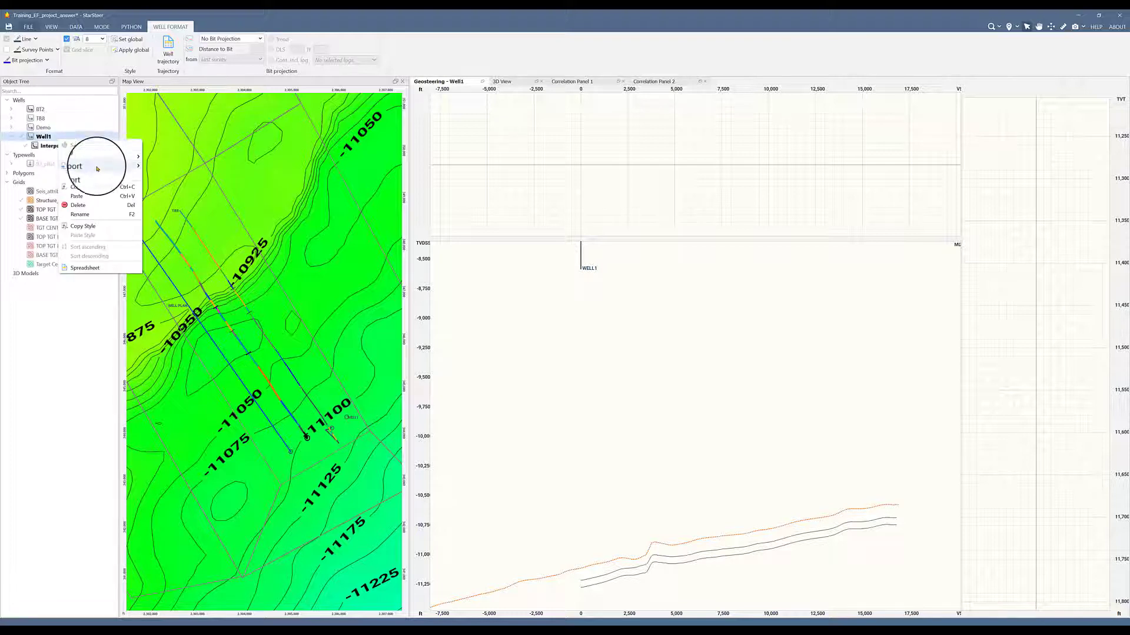
{"action": "mouse_move", "coordinate": [117, 156]}
{"action": "left_click", "coordinate": [164, 189]}
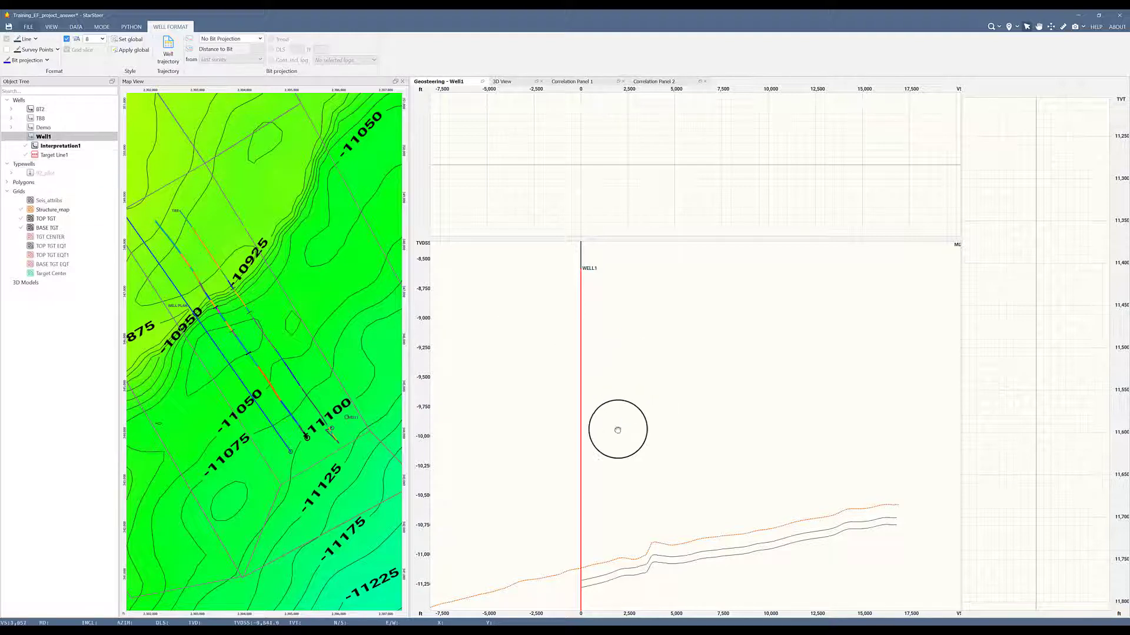
{"action": "left_click_drag", "start_coordinate": [618, 429], "coordinate": [617, 399]}
{"action": "scroll", "coordinate": [600, 405], "scroll_direction": "down", "scroll_amount": 5}
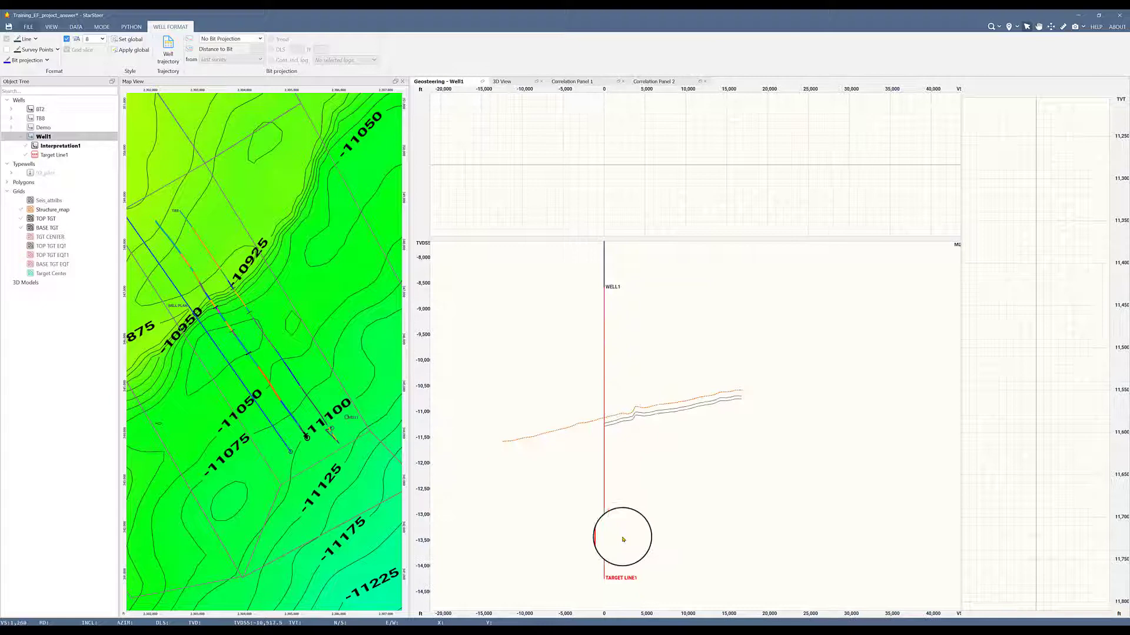
Step: Edit the target line so it lies between the TOP TGT and BASE TGT surfaces, about 1,297 ft long
{"action": "left_click", "coordinate": [33, 154]}
{"action": "left_click", "coordinate": [33, 155]}
{"action": "left_click", "coordinate": [37, 156]}
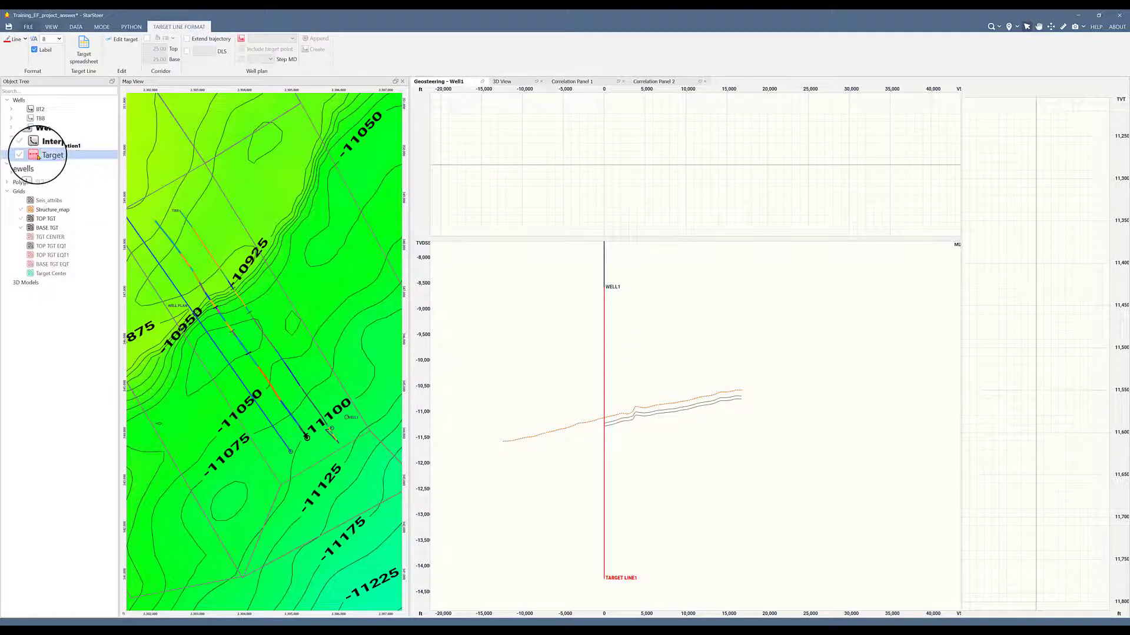
{"action": "right_click", "coordinate": [46, 154]}
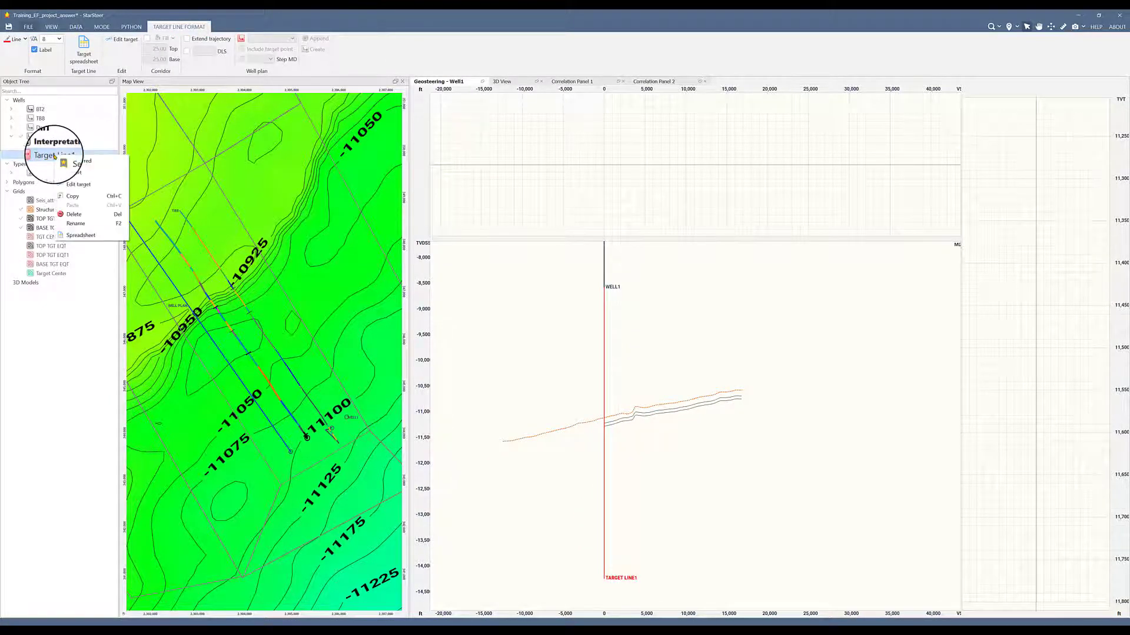
{"action": "left_click", "coordinate": [72, 193]}
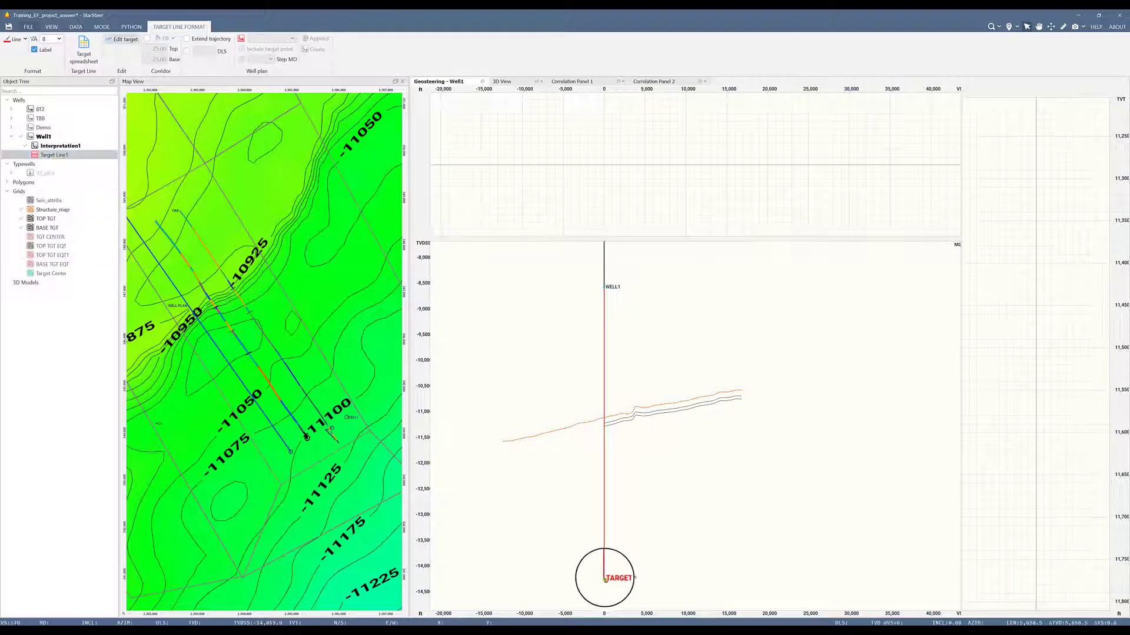
{"action": "left_click_drag", "start_coordinate": [605, 579], "coordinate": [618, 421]}
{"action": "scroll", "coordinate": [611, 416], "scroll_direction": "down", "scroll_amount": 3}
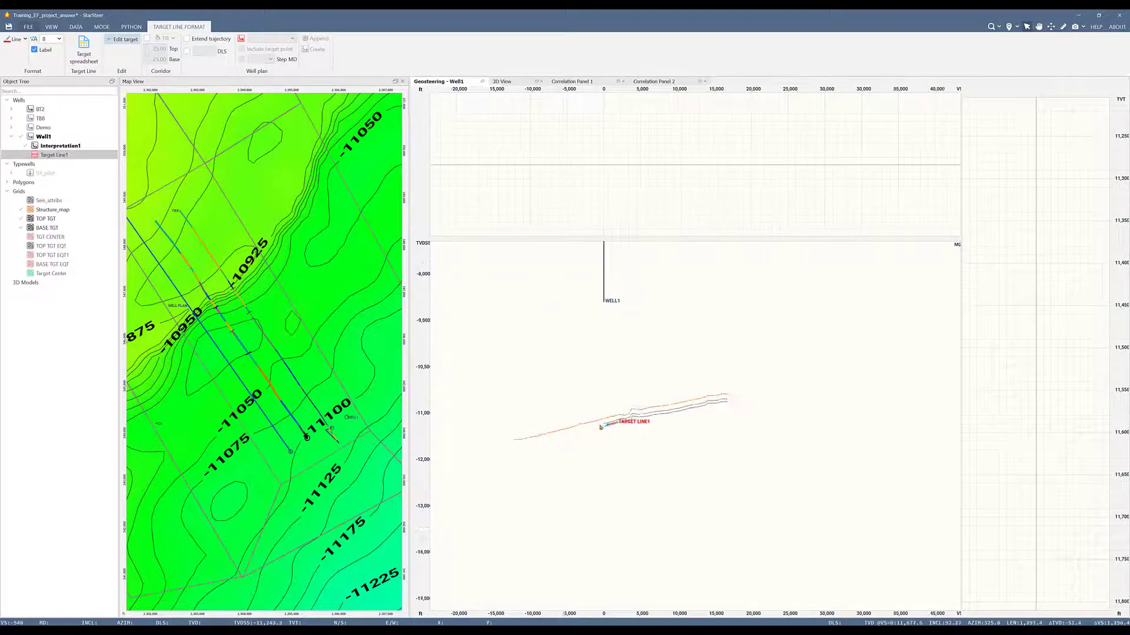
{"action": "scroll", "coordinate": [610, 417], "scroll_direction": "up", "scroll_amount": 4}
{"action": "scroll", "coordinate": [610, 417], "scroll_direction": "up", "scroll_amount": 3}
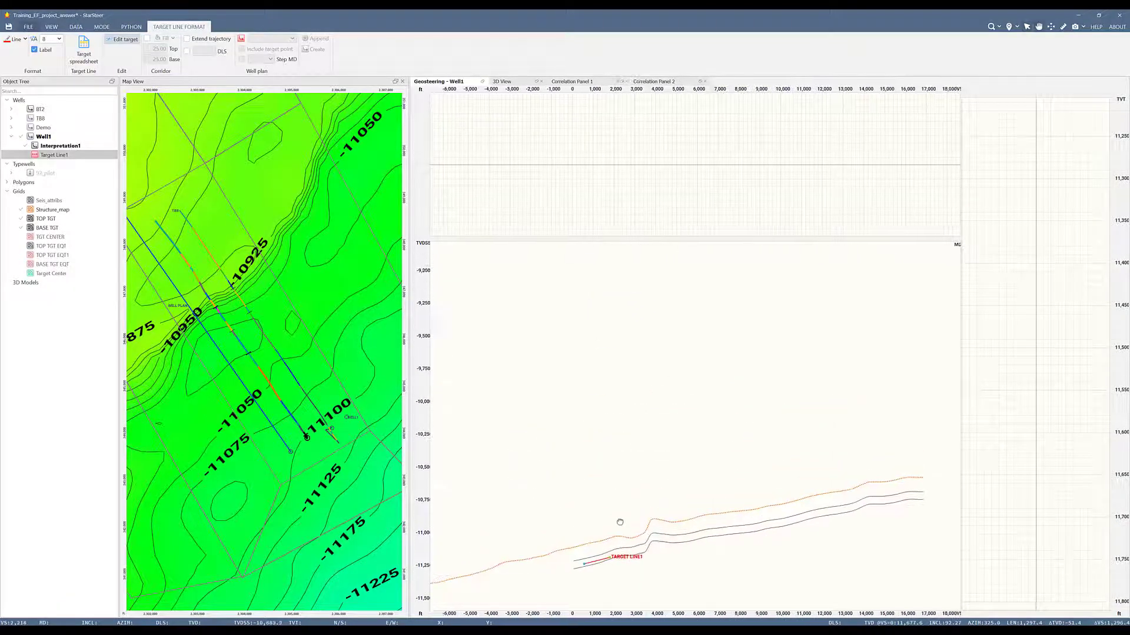
{"action": "left_click_drag", "start_coordinate": [595, 590], "coordinate": [599, 588]}
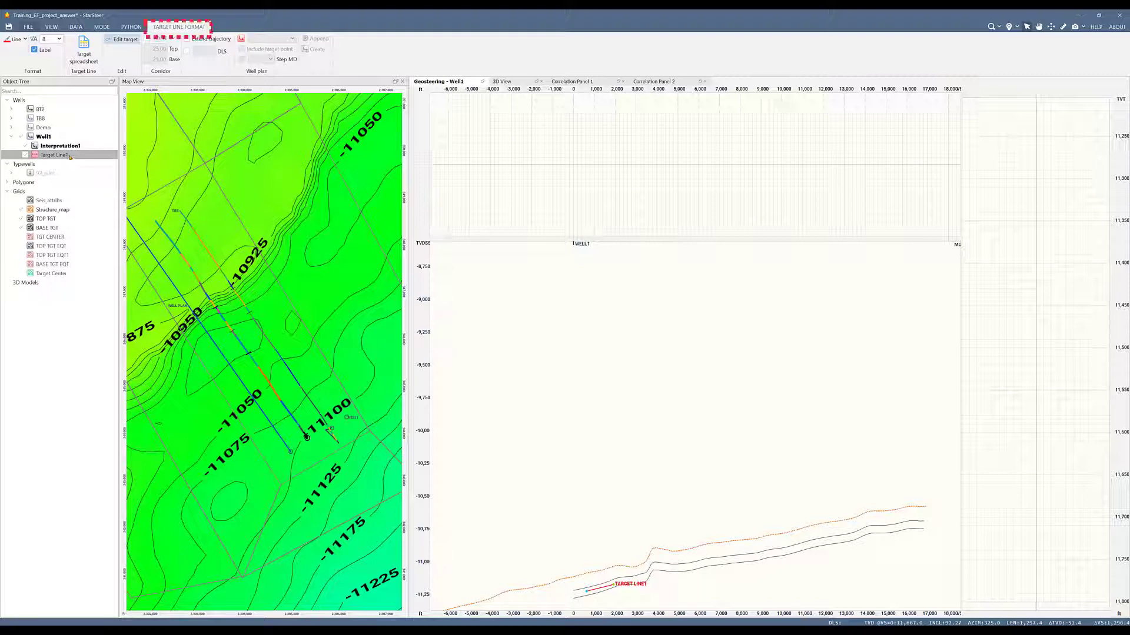
Step: Extend Well1's trajectory to the target line with a DLS of 3
{"action": "left_click", "coordinate": [187, 39]}
{"action": "left_click", "coordinate": [183, 51]}
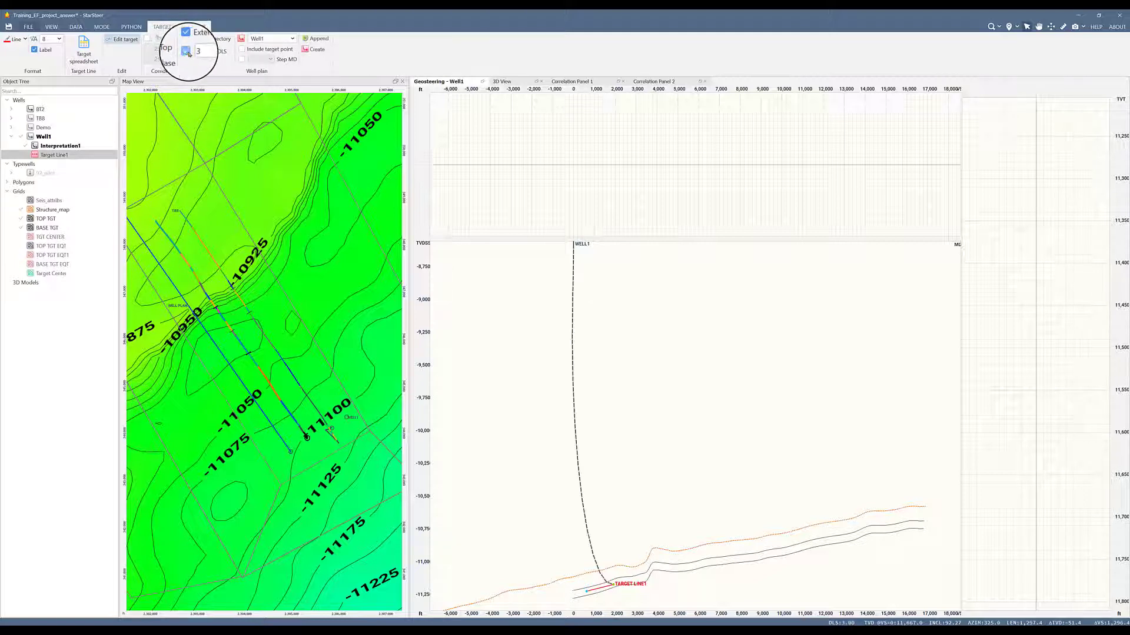
Step: Set the DLS for extending Well1's trajectory to the target line to 12
{"action": "left_click_drag", "start_coordinate": [214, 51], "coordinate": [189, 51]}
{"action": "type", "text": "12"}
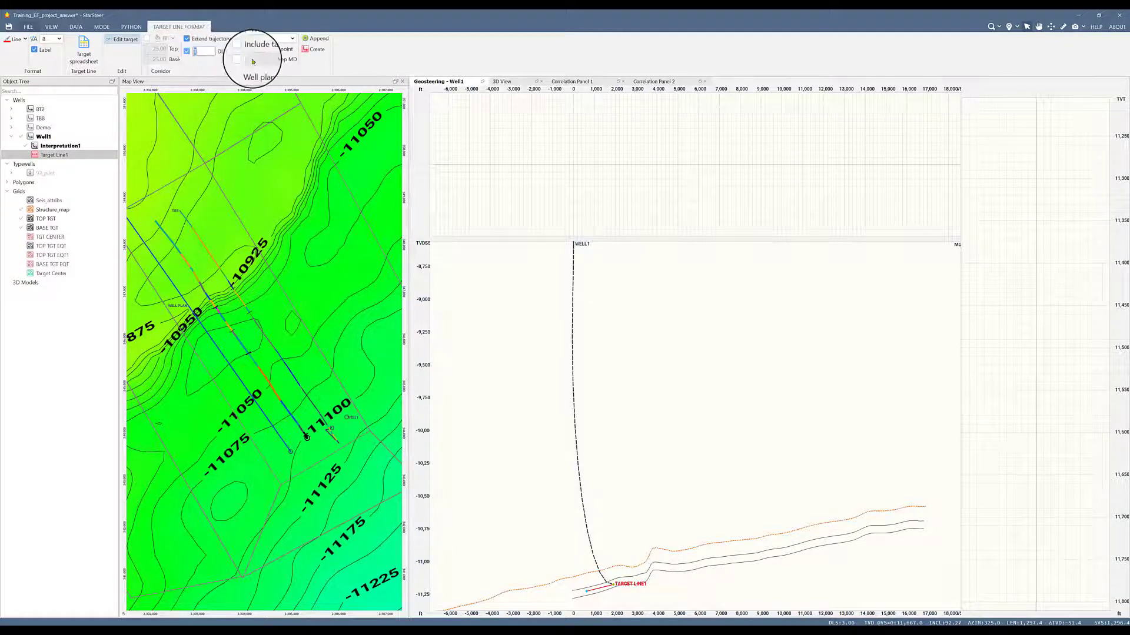
{"action": "left_click_drag", "start_coordinate": [601, 313], "coordinate": [606, 346]}
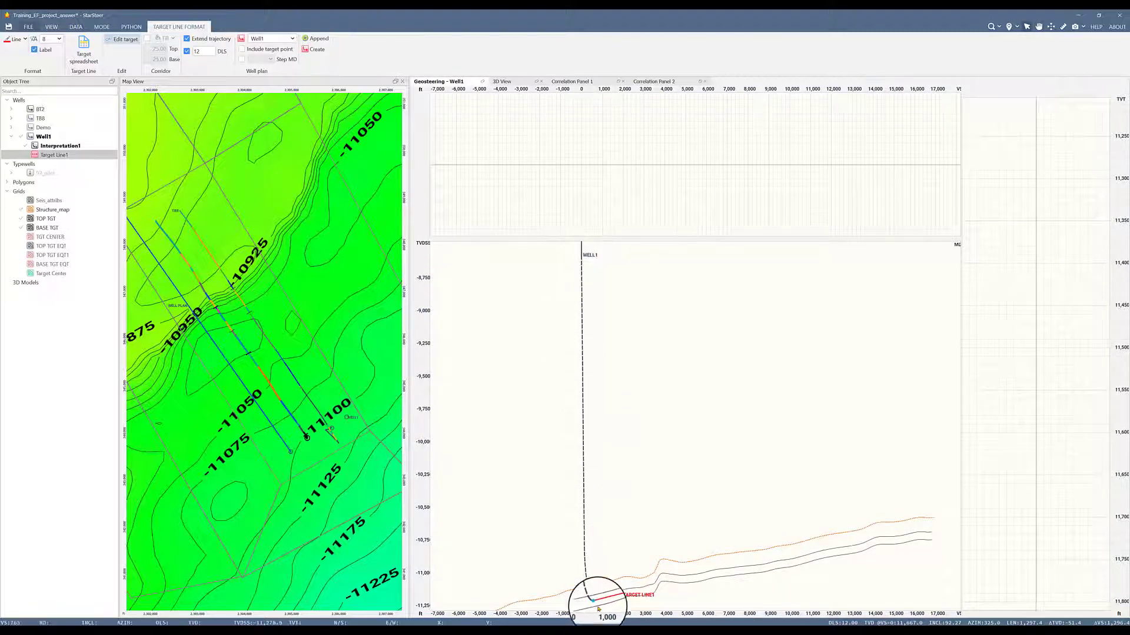
{"action": "left_click_drag", "start_coordinate": [601, 601], "coordinate": [617, 574]}
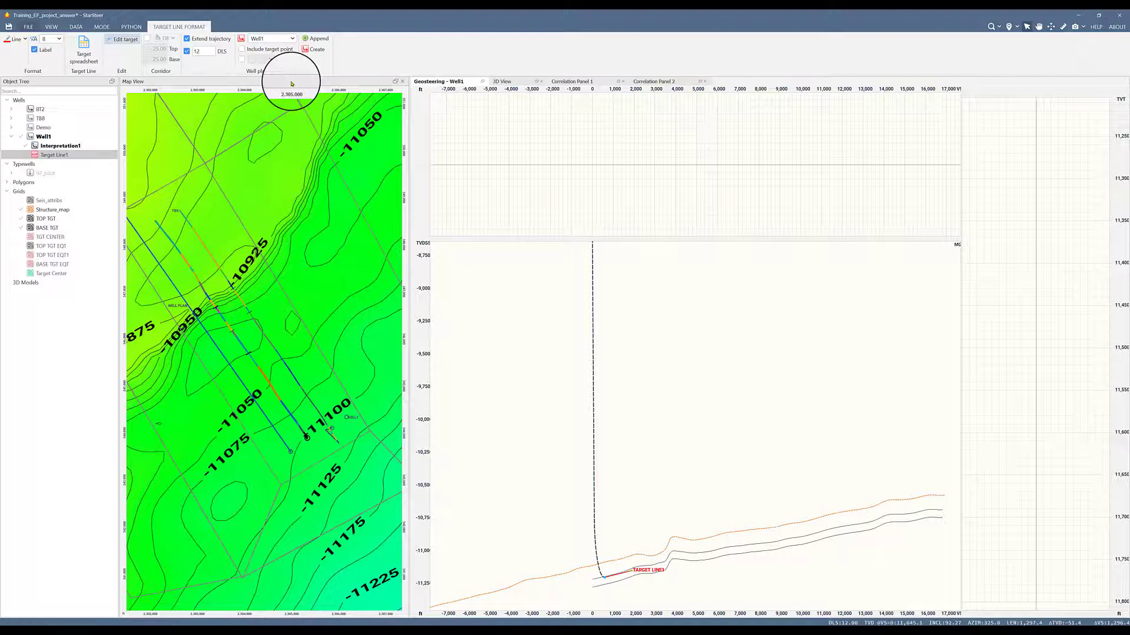
Step: Show Target Line1 in the map view and edit its location, shifting it slightly northwest
{"action": "left_click", "coordinate": [291, 83]}
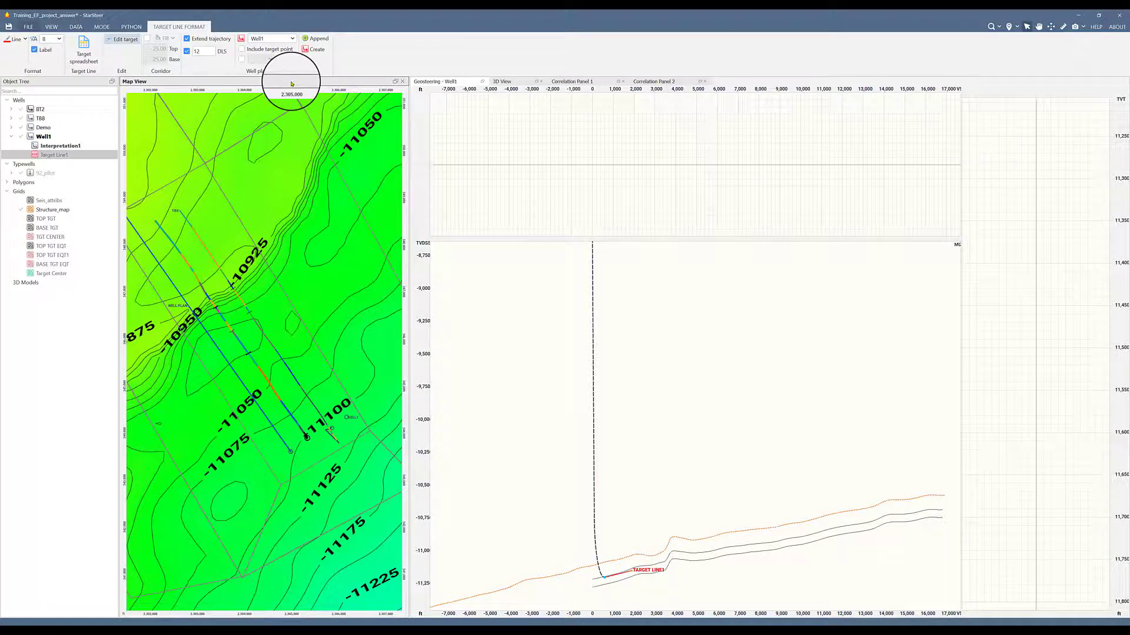
{"action": "left_click", "coordinate": [25, 156]}
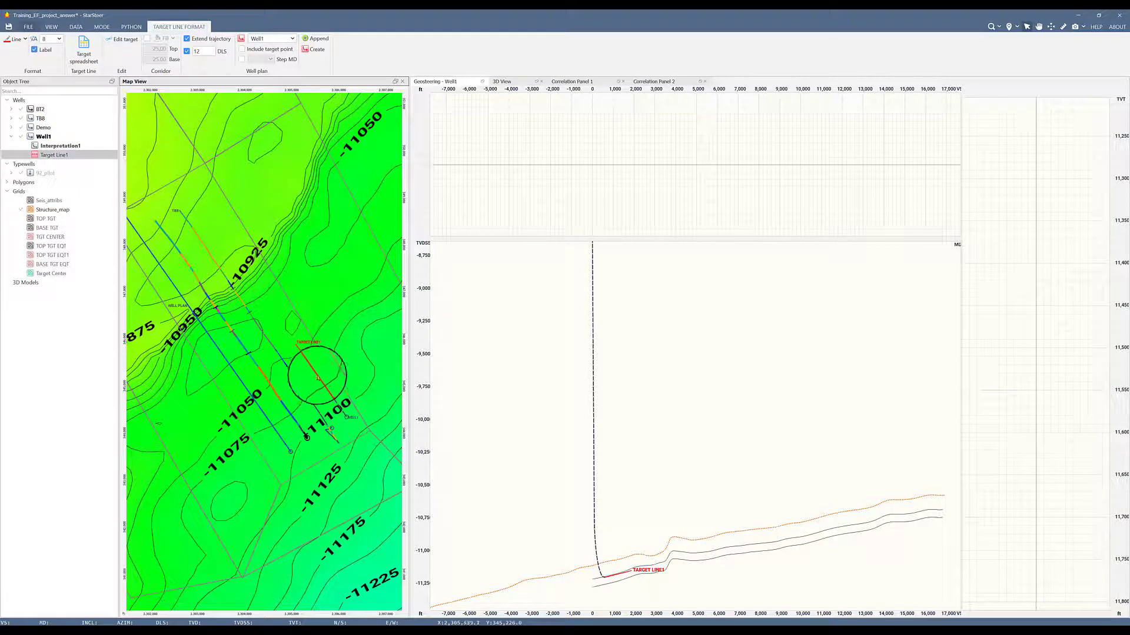
{"action": "right_click", "coordinate": [68, 155]}
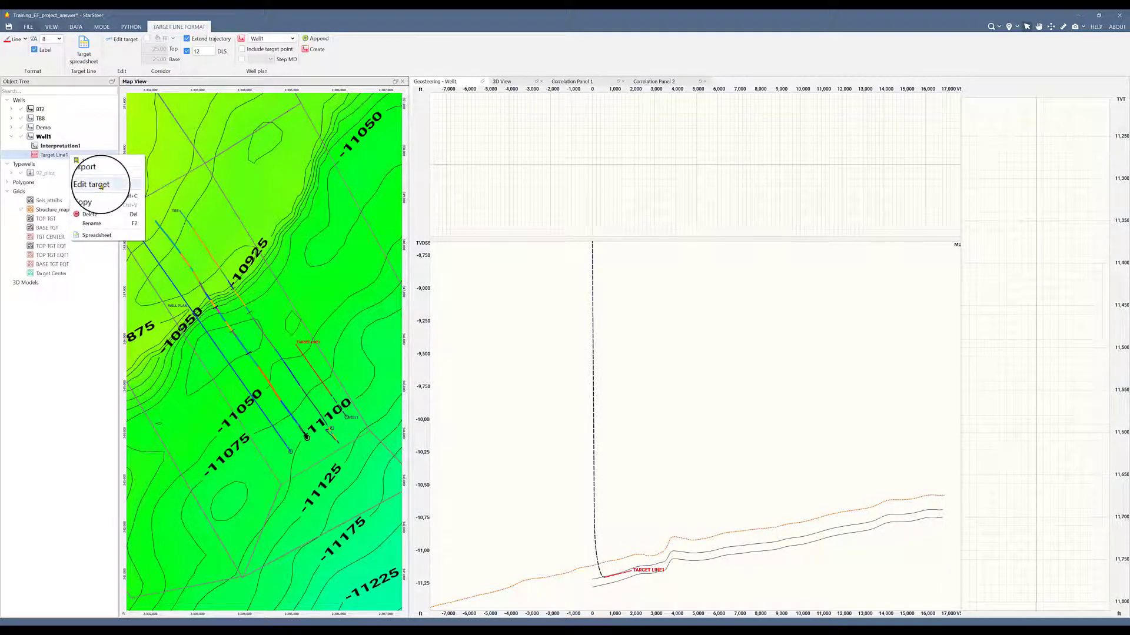
{"action": "left_click", "coordinate": [101, 186]}
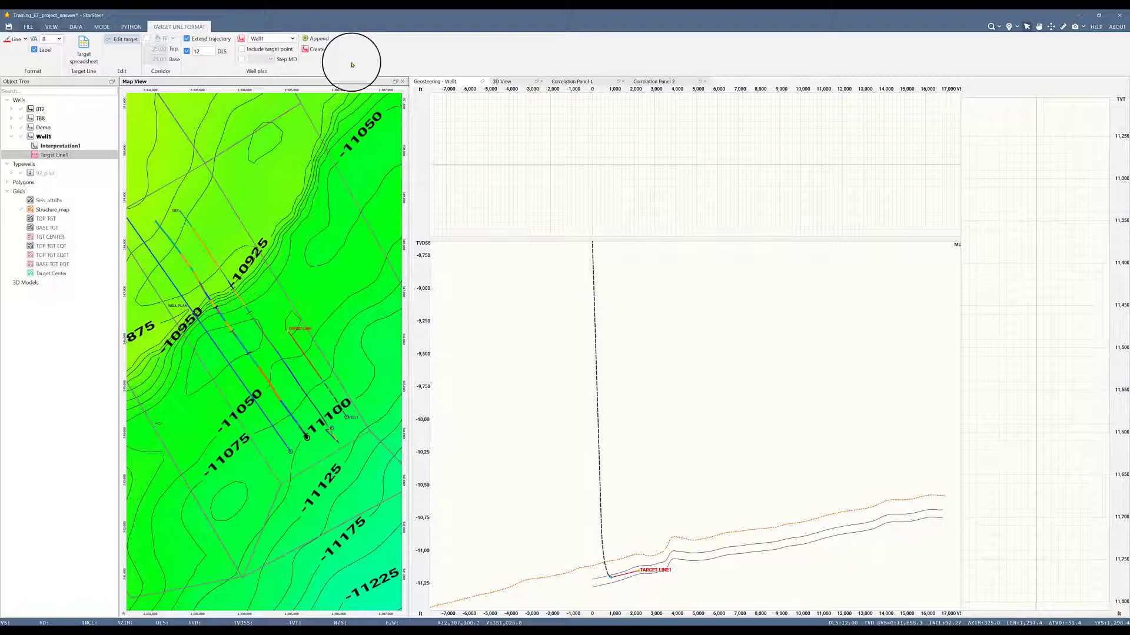
Step: Append the extended trajectory to Well1 and review its survey points in the well spreadsheet
{"action": "left_click", "coordinate": [308, 38]}
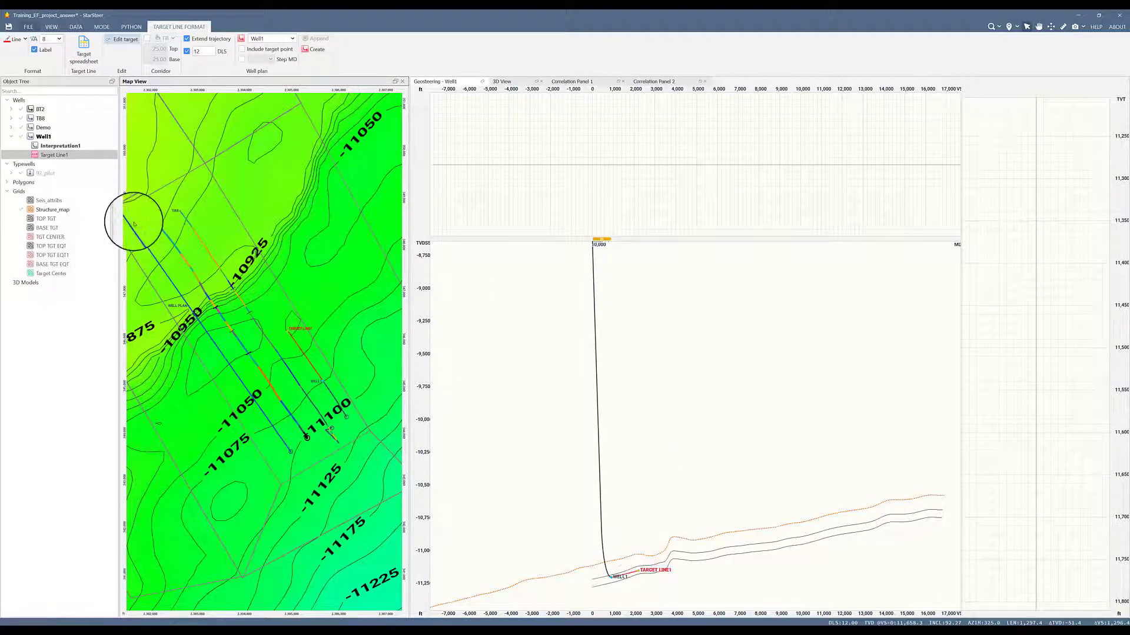
{"action": "left_click", "coordinate": [56, 138]}
{"action": "right_click", "coordinate": [56, 140]}
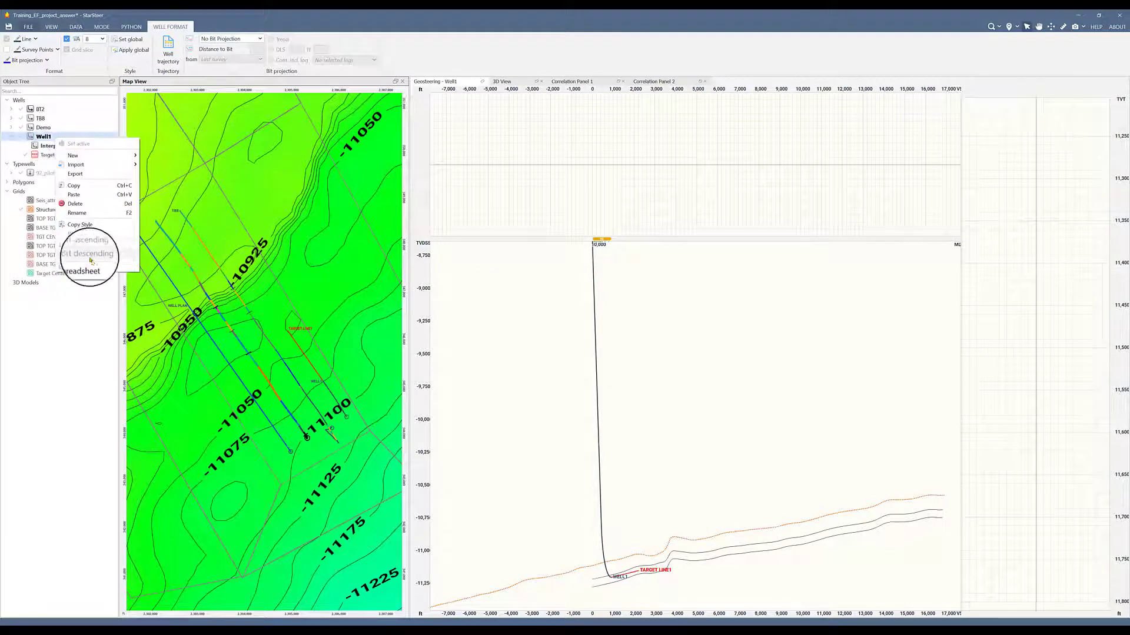
{"action": "left_click", "coordinate": [92, 265]}
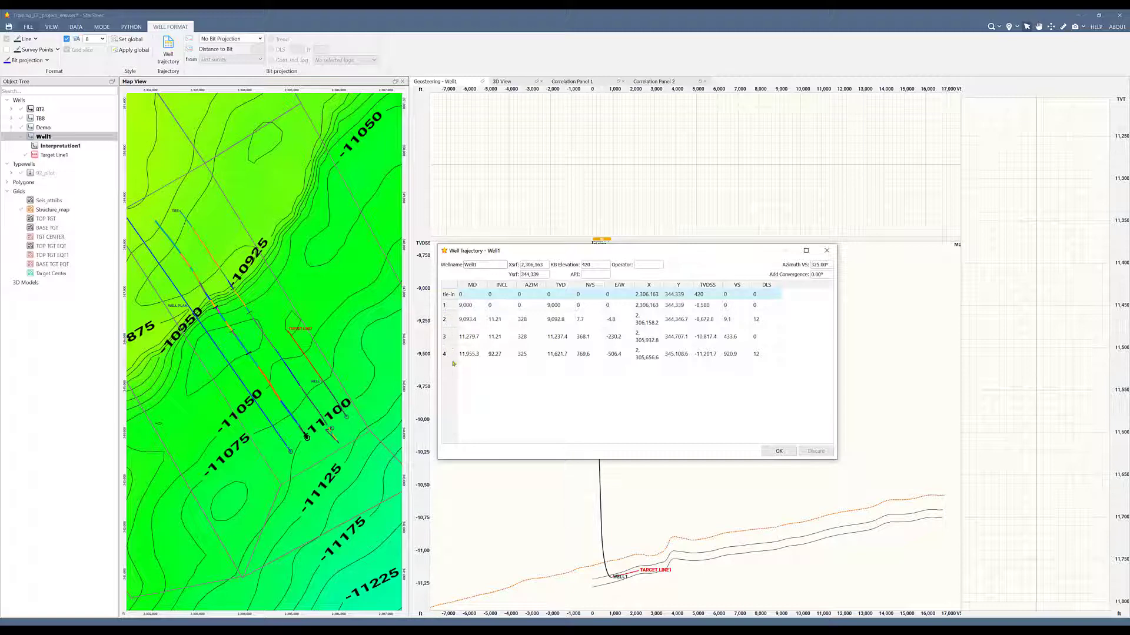
{"action": "left_click", "coordinate": [788, 453]}
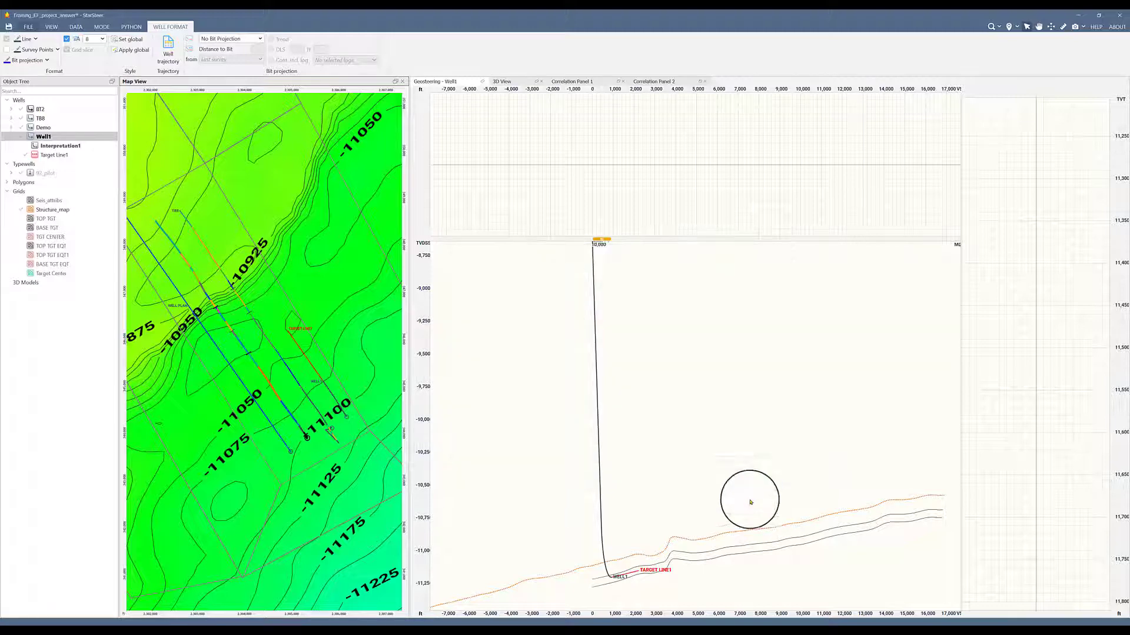
Step: Edit Target Line1 to follow the steep rise between TOP TGT and BASE TGT near 3,500 ft VS, about 410 ft long
{"action": "left_click_drag", "start_coordinate": [695, 562], "coordinate": [683, 493]}
{"action": "scroll", "coordinate": [655, 523], "scroll_direction": "up", "scroll_amount": 6}
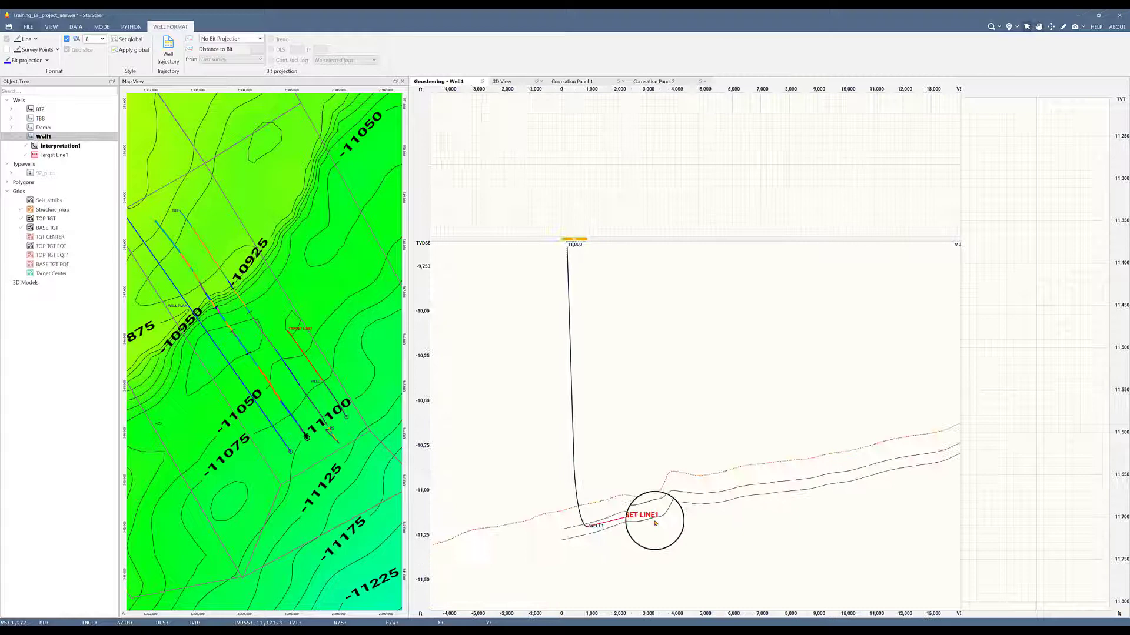
{"action": "scroll", "coordinate": [655, 522], "scroll_direction": "up", "scroll_amount": 2}
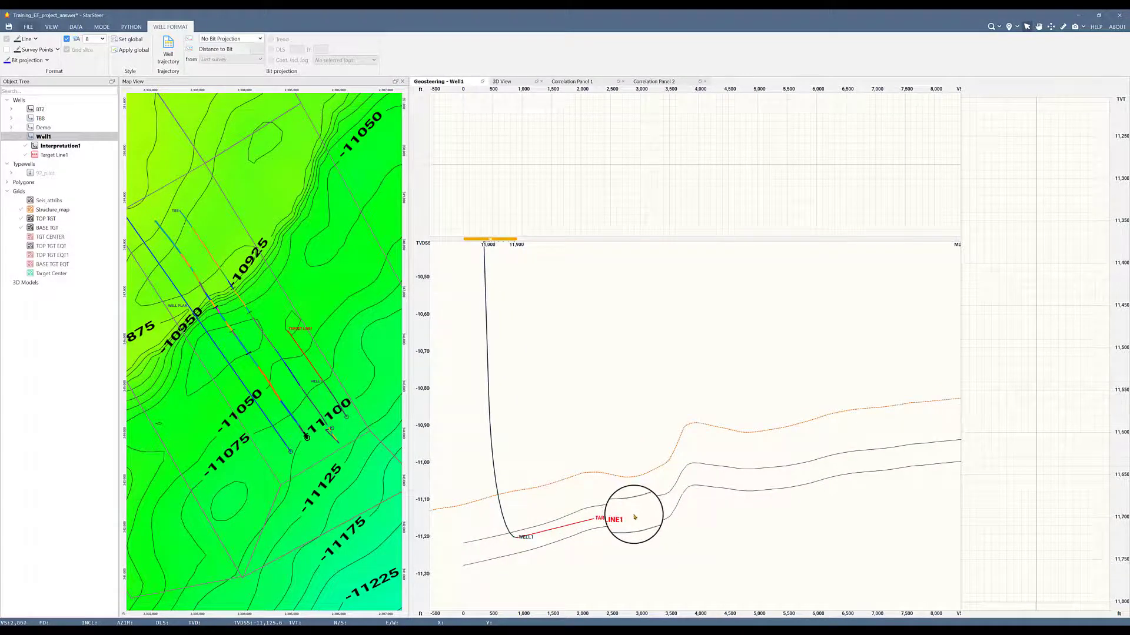
{"action": "scroll", "coordinate": [635, 517], "scroll_direction": "down", "scroll_amount": 1}
{"action": "right_click", "coordinate": [54, 155]}
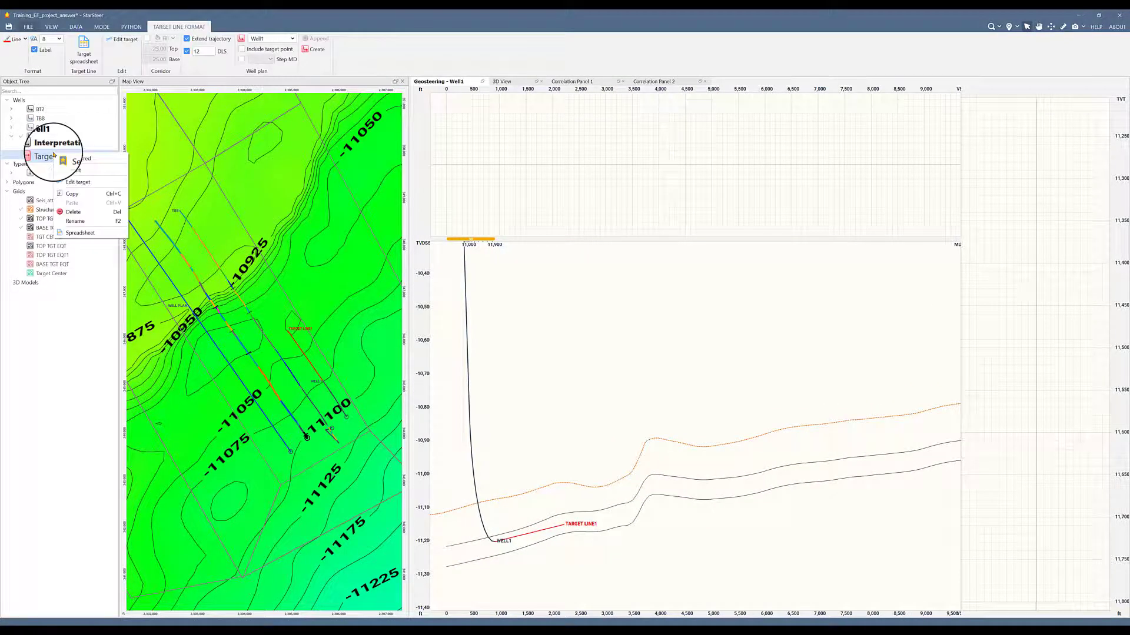
{"action": "left_click", "coordinate": [78, 182]}
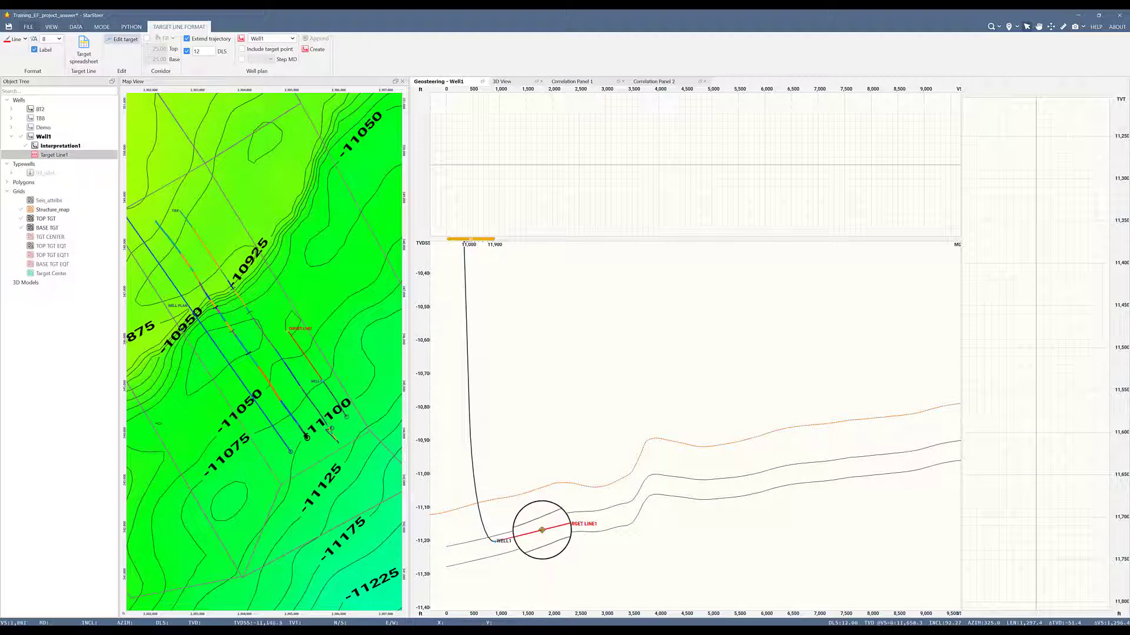
{"action": "mouse_move", "coordinate": [541, 530]}
{"action": "left_mouse_down"}
{"action": "mouse_move", "coordinate": [706, 494]}
{"action": "mouse_move", "coordinate": [652, 486]}
{"action": "left_mouse_up"}
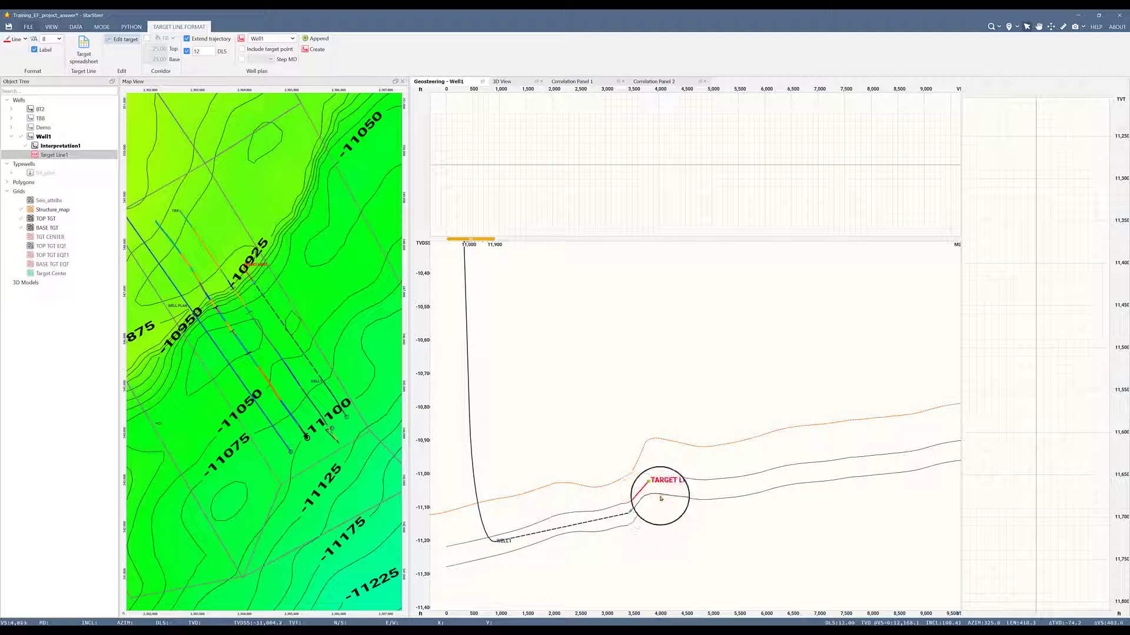
Step: Set the trajectory DLS to 3 and append the extended section to Well1
{"action": "left_click", "coordinate": [210, 50]}
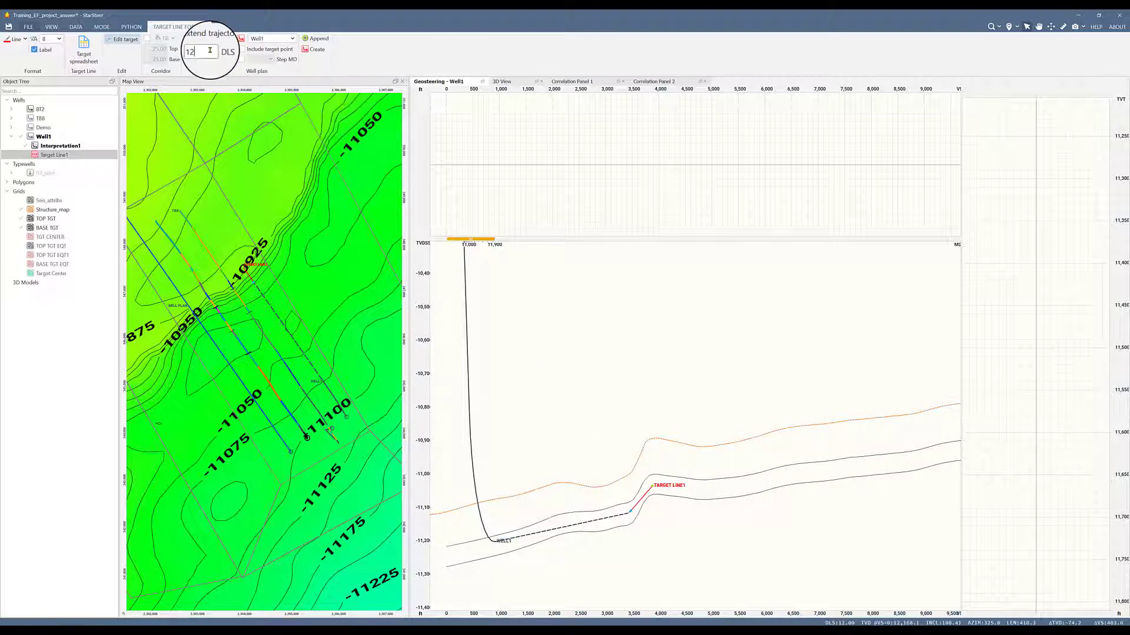
{"action": "type", "text": "3"}
{"action": "key", "text": "Return"}
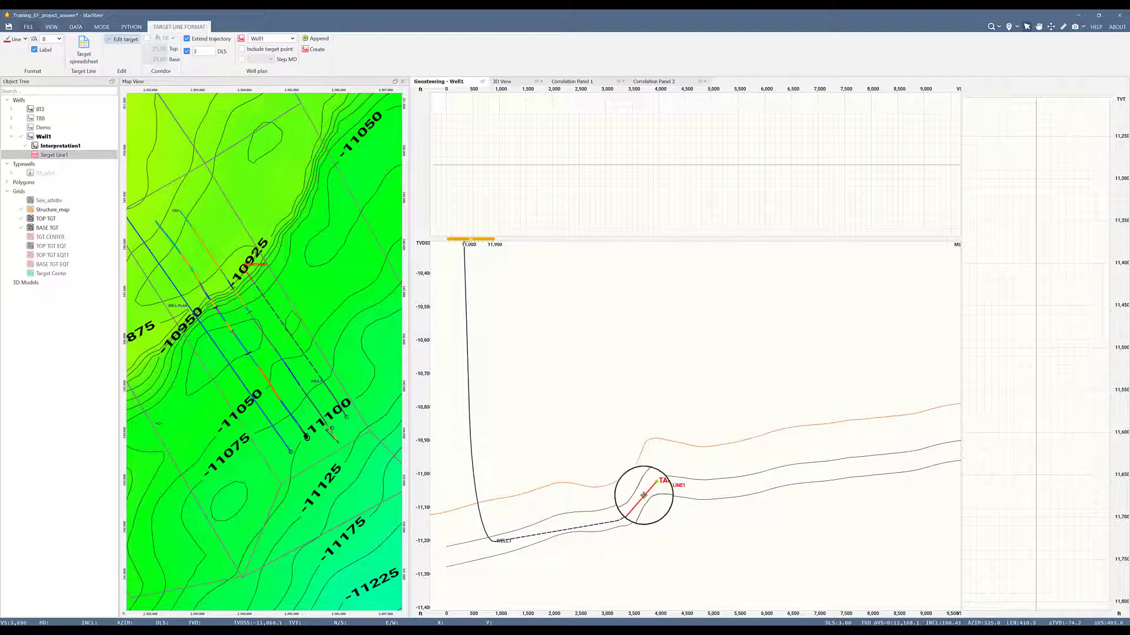
{"action": "left_click", "coordinate": [315, 38]}
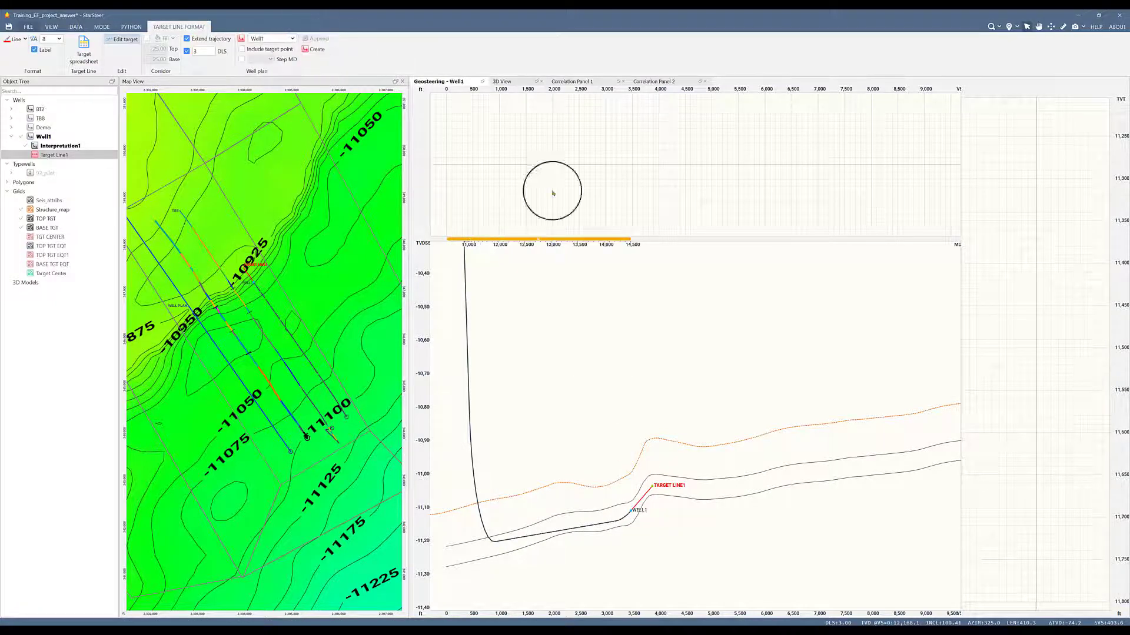
Step: Append two more sections to Well1, placing the target line, about 1,855 ft long, near 5,500 ft VS and near 10,300 ft VS
{"action": "mouse_move", "coordinate": [641, 498]}
{"action": "left_mouse_down"}
{"action": "mouse_move", "coordinate": [733, 449]}
{"action": "mouse_move", "coordinate": [777, 479]}
{"action": "mouse_move", "coordinate": [836, 478]}
{"action": "left_mouse_up"}
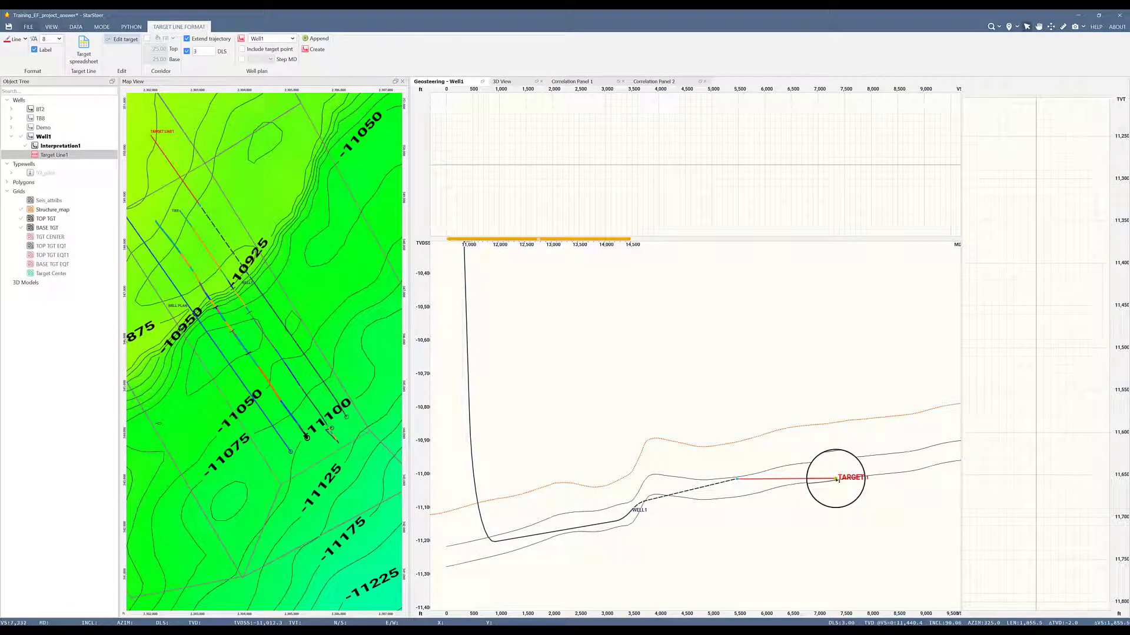
{"action": "left_click", "coordinate": [318, 40]}
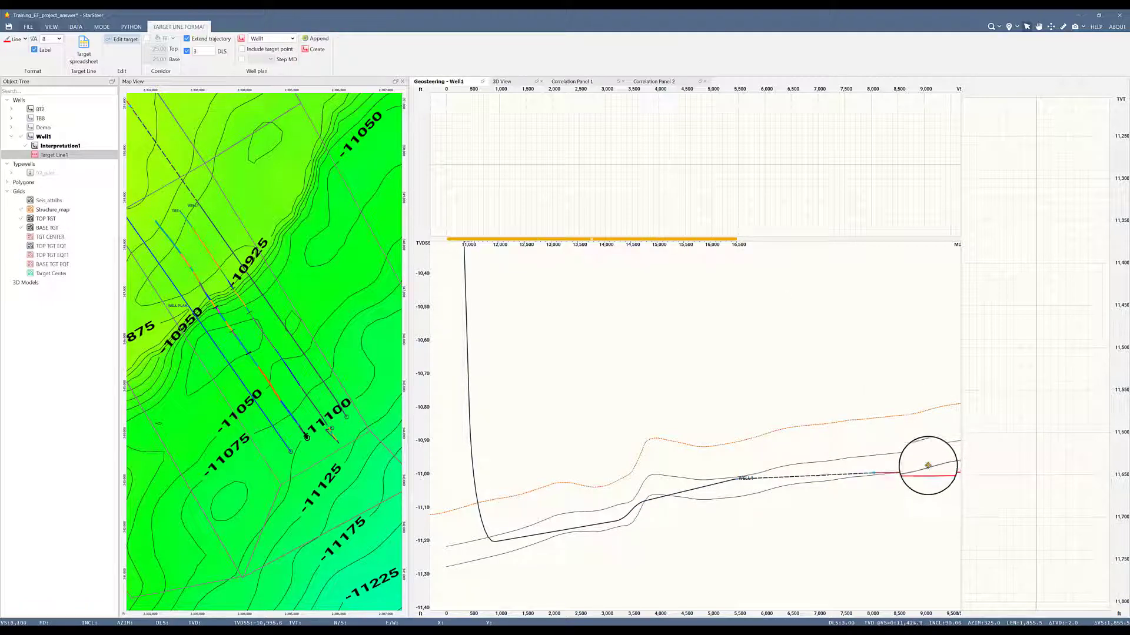
{"action": "scroll", "coordinate": [806, 499], "scroll_direction": "down", "scroll_amount": 3}
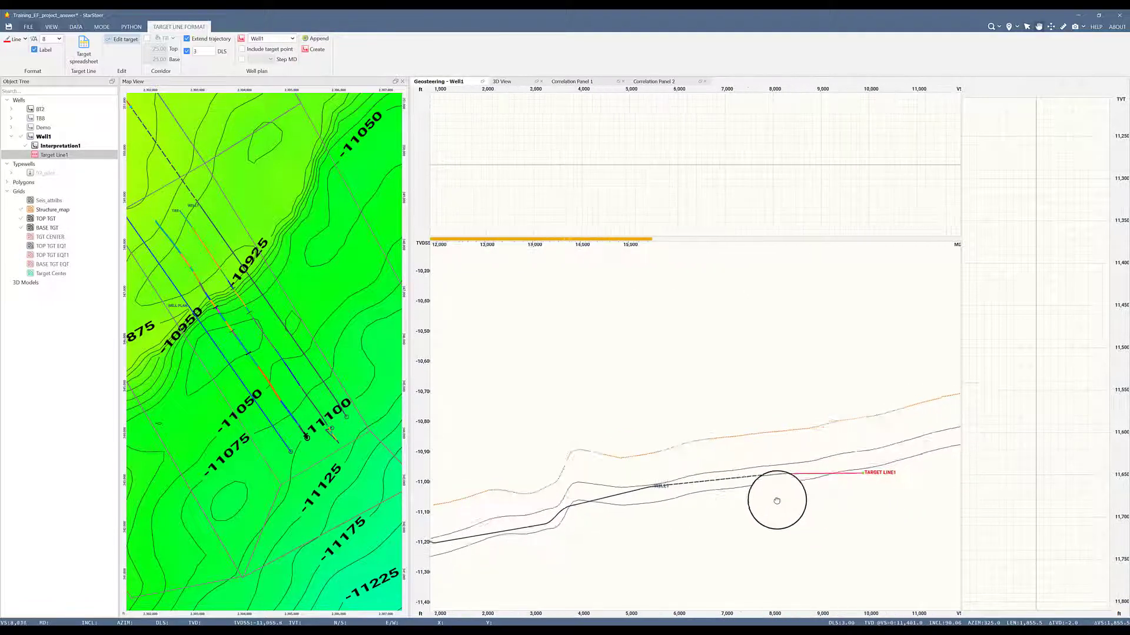
{"action": "left_click_drag", "start_coordinate": [778, 501], "coordinate": [884, 464]}
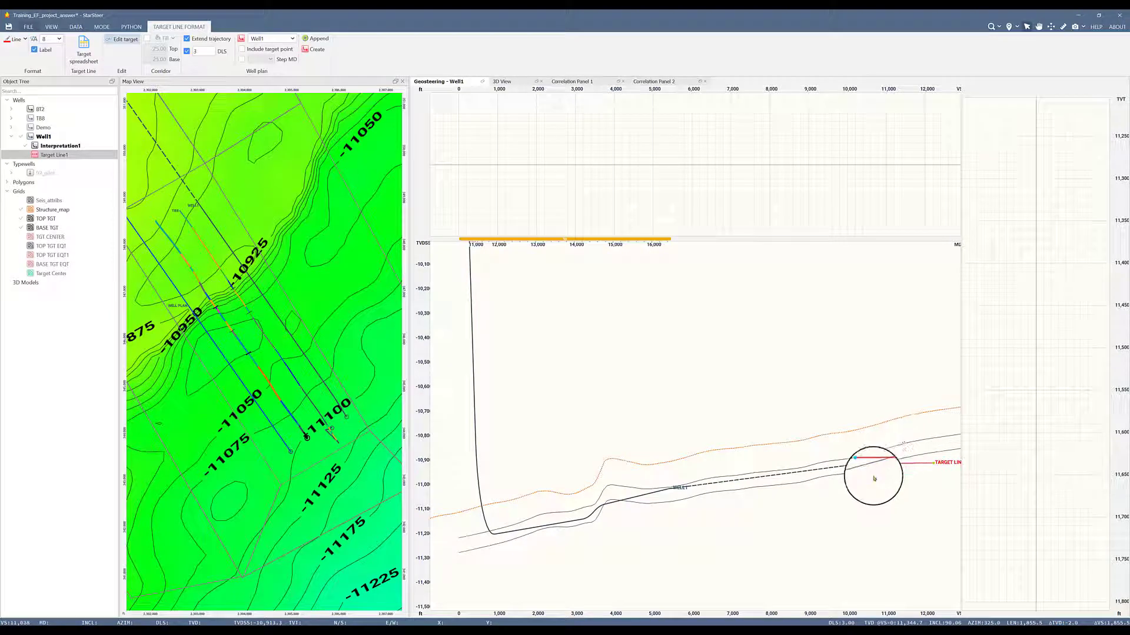
{"action": "left_click", "coordinate": [315, 38]}
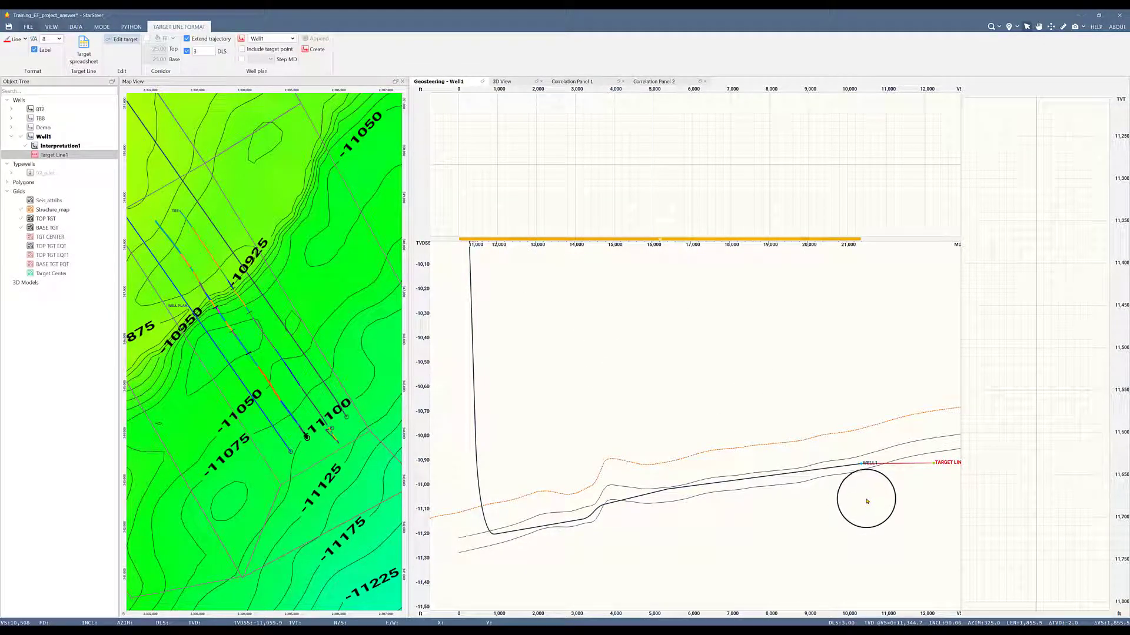
Step: Review the appended survey points in Well1's trajectory spreadsheet
{"action": "right_click", "coordinate": [53, 141]}
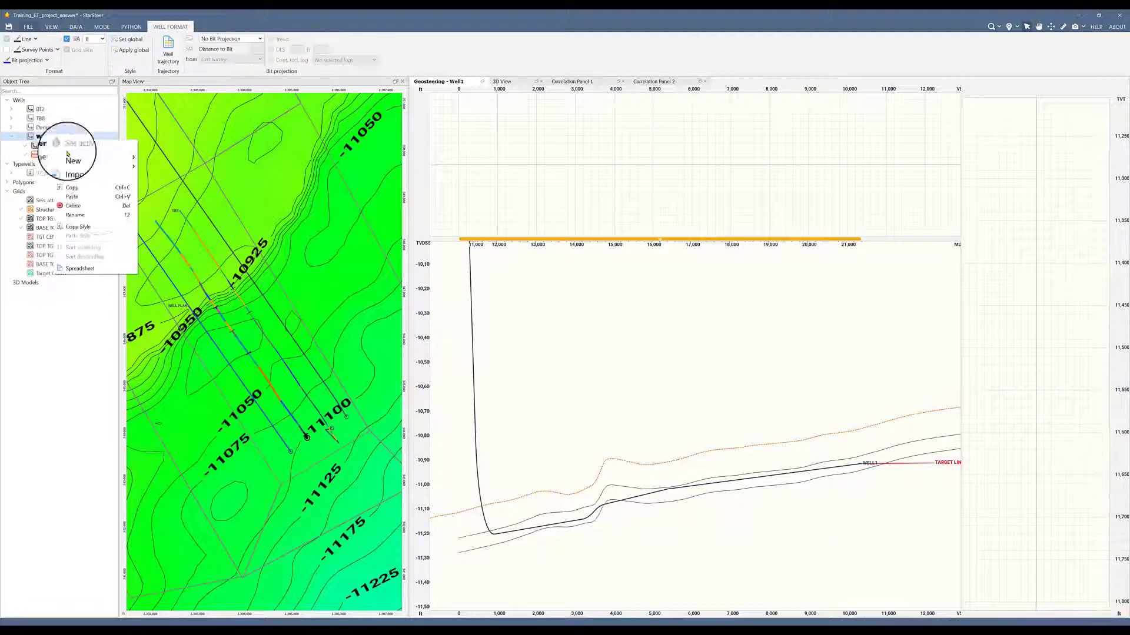
{"action": "left_click", "coordinate": [104, 269]}
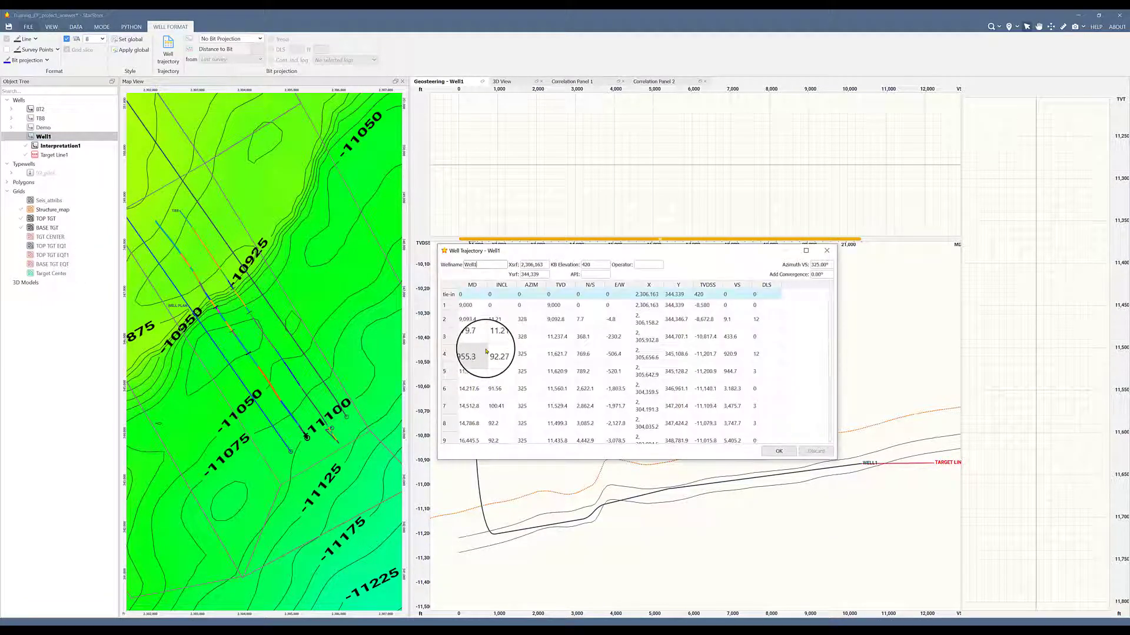
{"action": "left_click", "coordinate": [777, 450]}
Step: Create a well plan from Well1's finished trajectory and delete Target Line1
{"action": "left_click", "coordinate": [54, 155]}
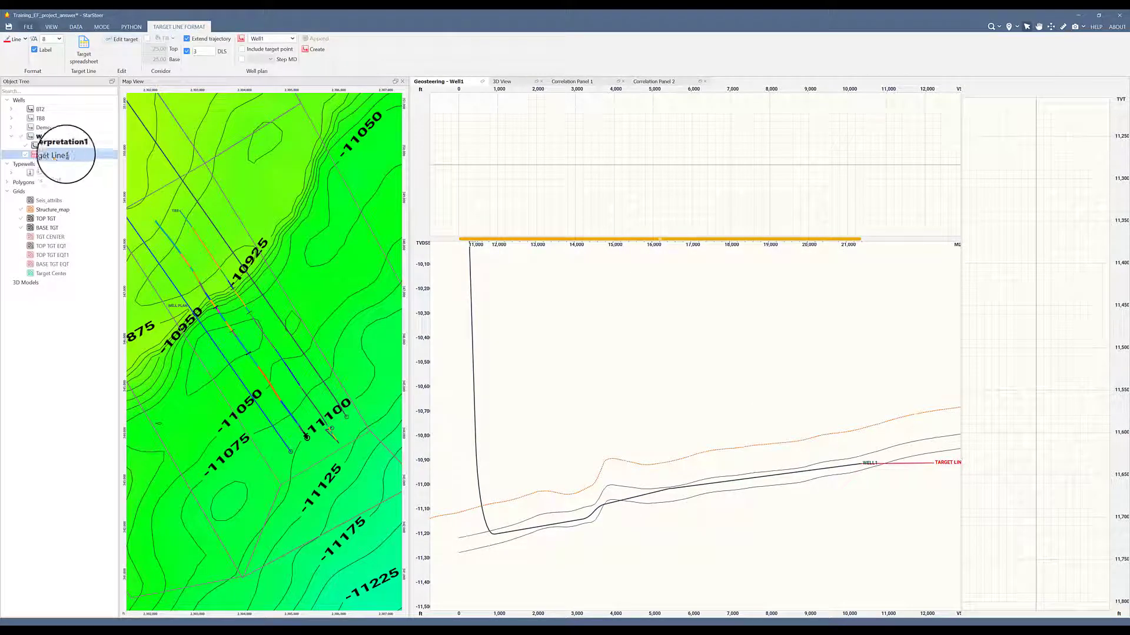
{"action": "left_click", "coordinate": [317, 50]}
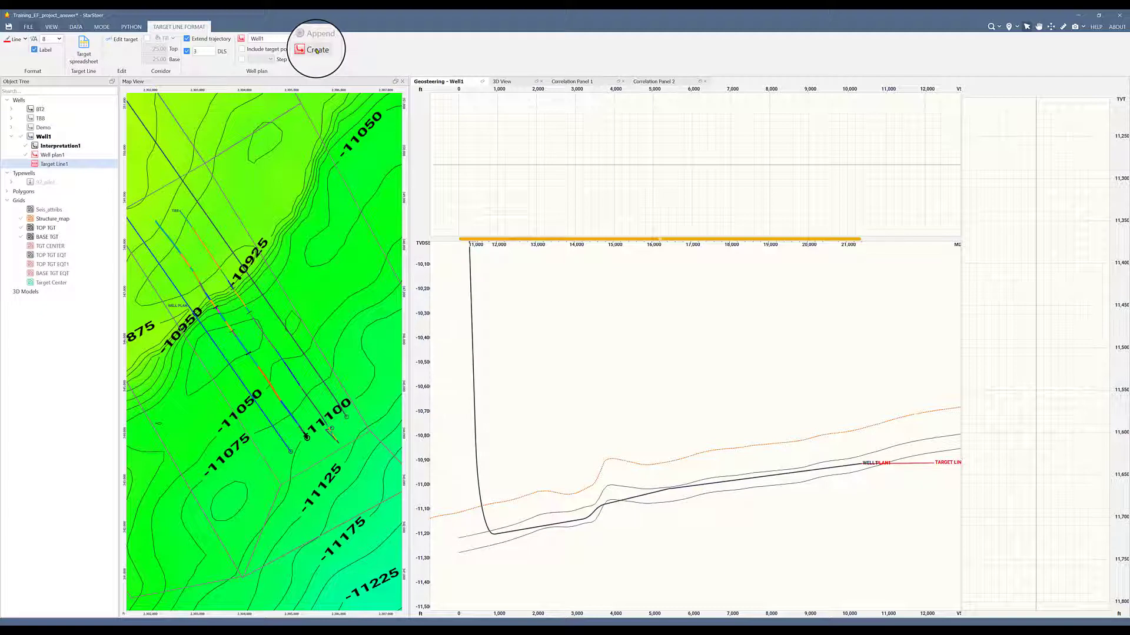
{"action": "right_click", "coordinate": [56, 164]}
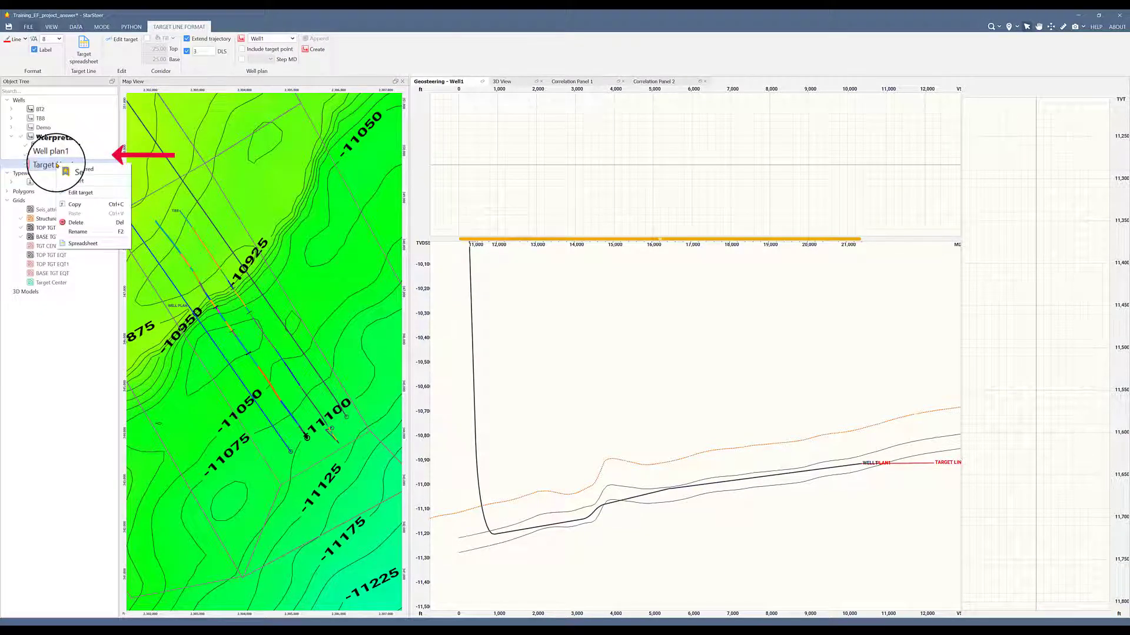
{"action": "left_click", "coordinate": [79, 224]}
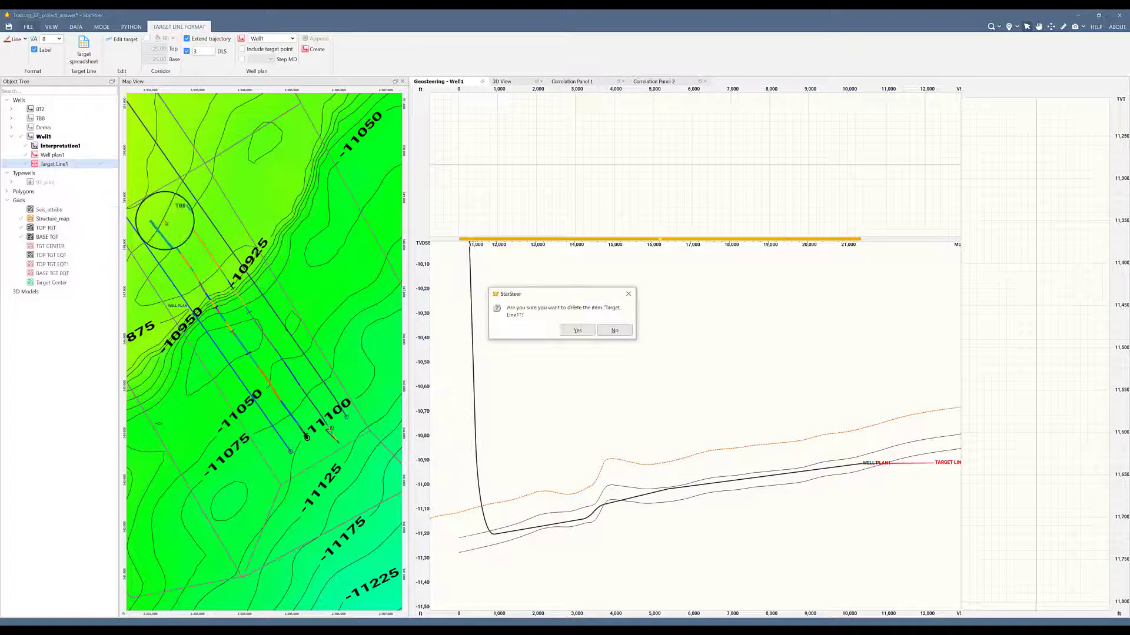
{"action": "left_click", "coordinate": [579, 331]}
Step: Delete survey rows 2 to 13 from Well1's trajectory spreadsheet, keeping only the tie-in and the 9,000 ft MD point
{"action": "right_click", "coordinate": [65, 137]}
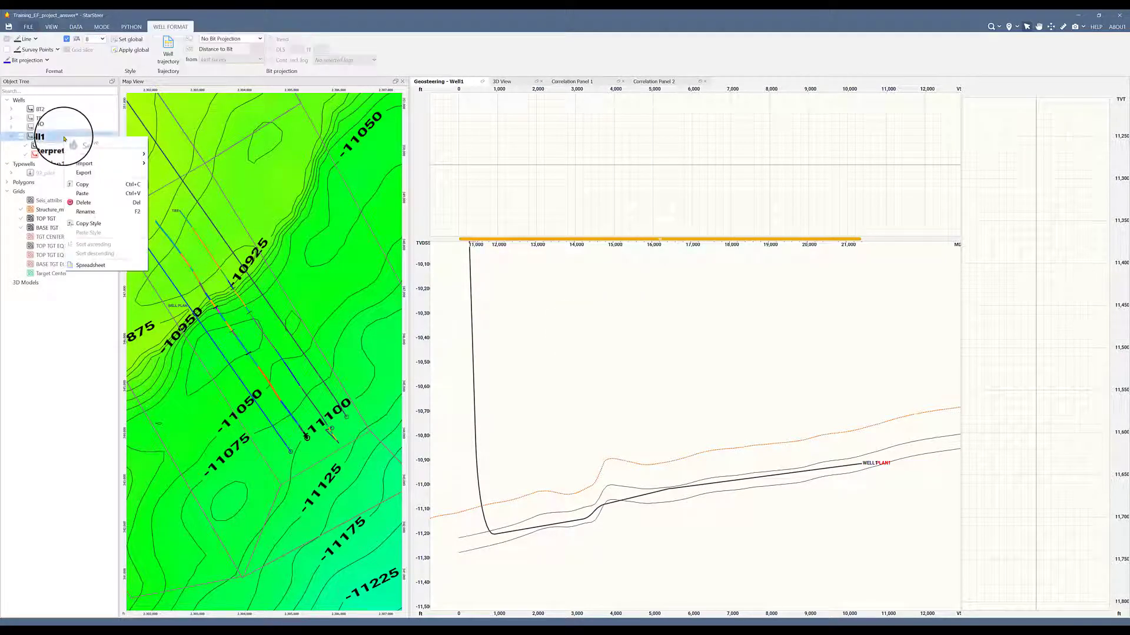
{"action": "left_click", "coordinate": [90, 265]}
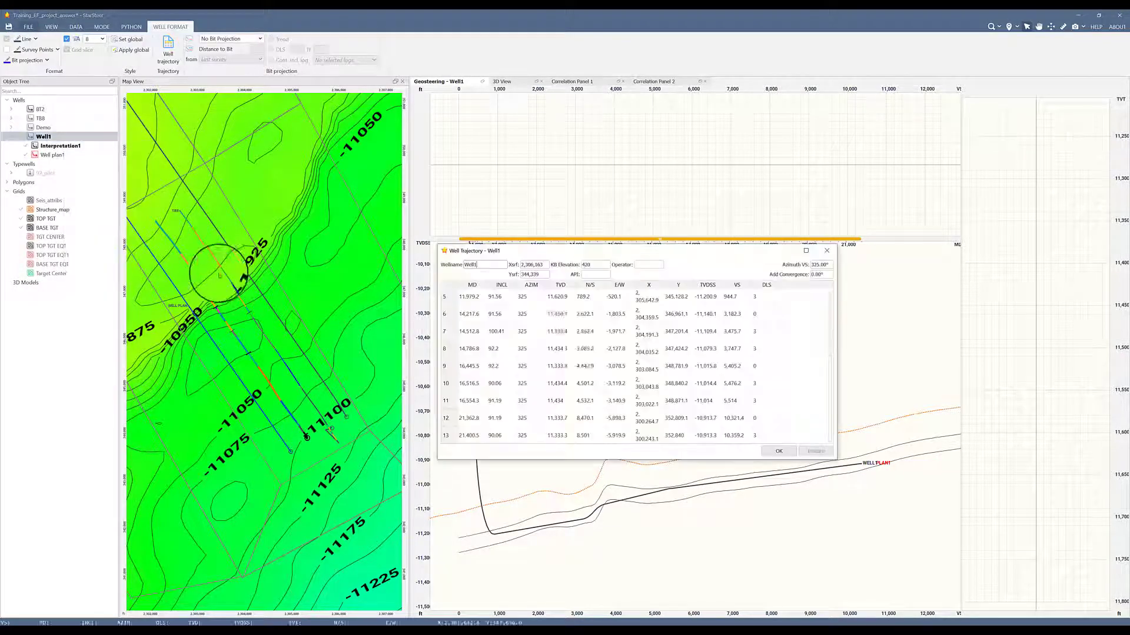
{"action": "left_click", "coordinate": [449, 317]}
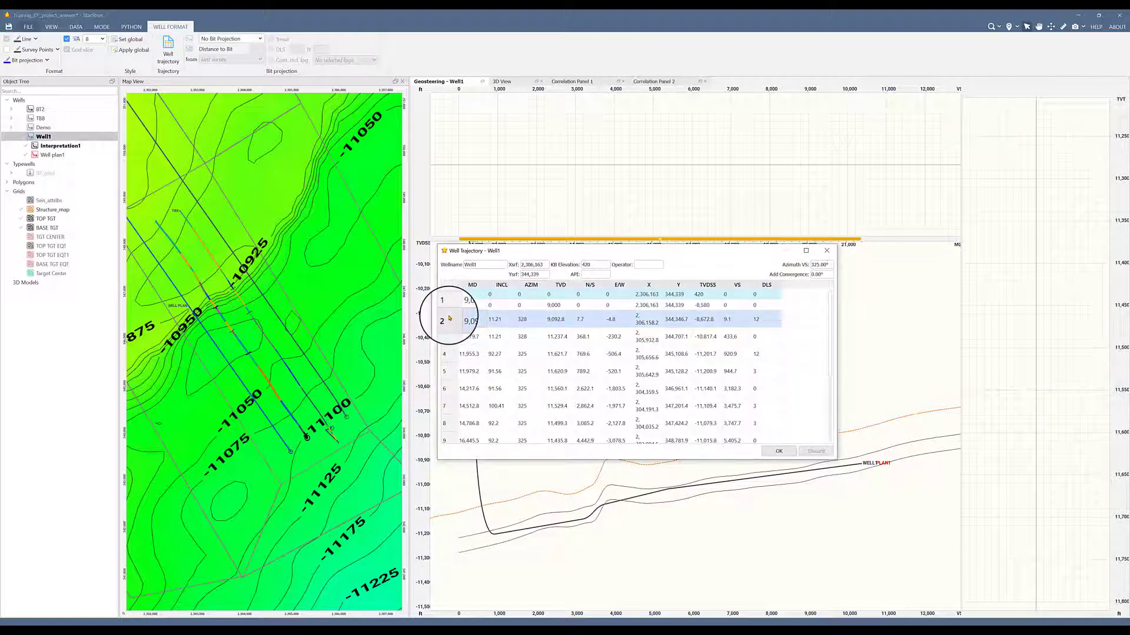
{"action": "scroll", "coordinate": [452, 412], "scroll_direction": "down", "scroll_amount": 2}
{"action": "left_click", "coordinate": [451, 436], "text": "shift"}
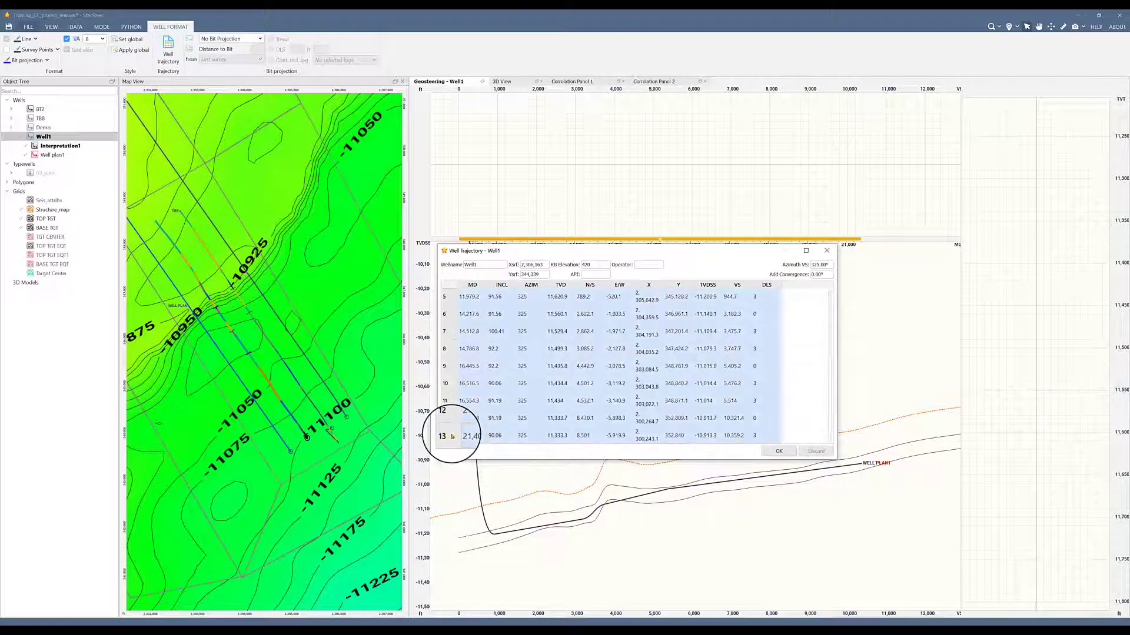
{"action": "right_click", "coordinate": [450, 436]}
{"action": "left_click", "coordinate": [470, 447]}
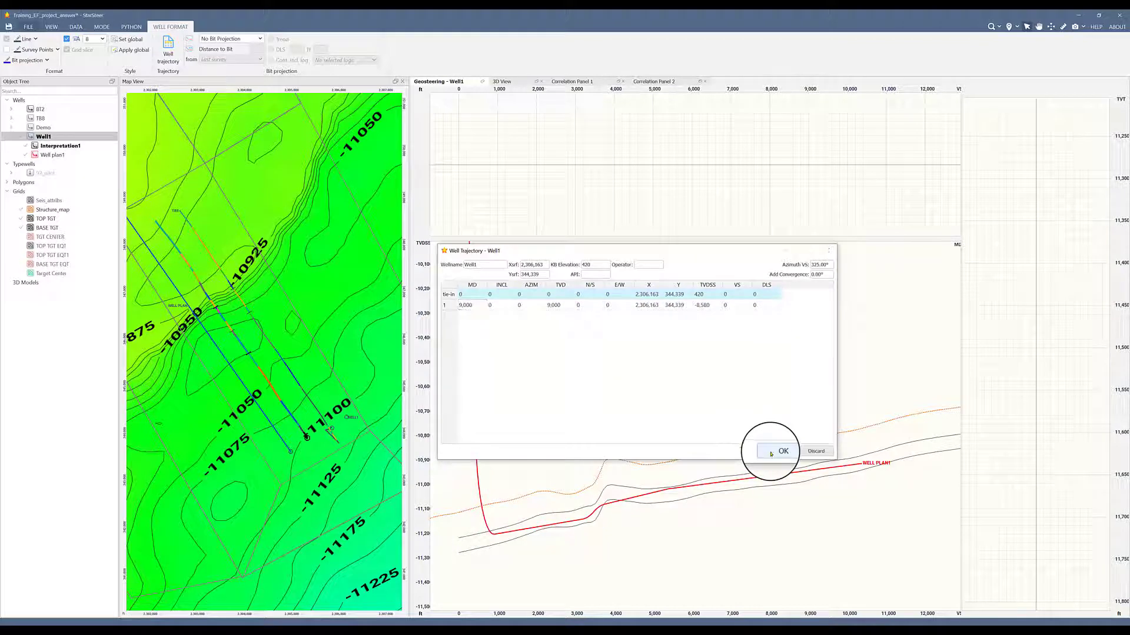
{"action": "left_click", "coordinate": [778, 450]}
Step: Display Well plan1 on the map and inspect its path between the target grids in the geosteering cross-section
{"action": "scroll", "coordinate": [651, 432], "scroll_direction": "down", "scroll_amount": 3}
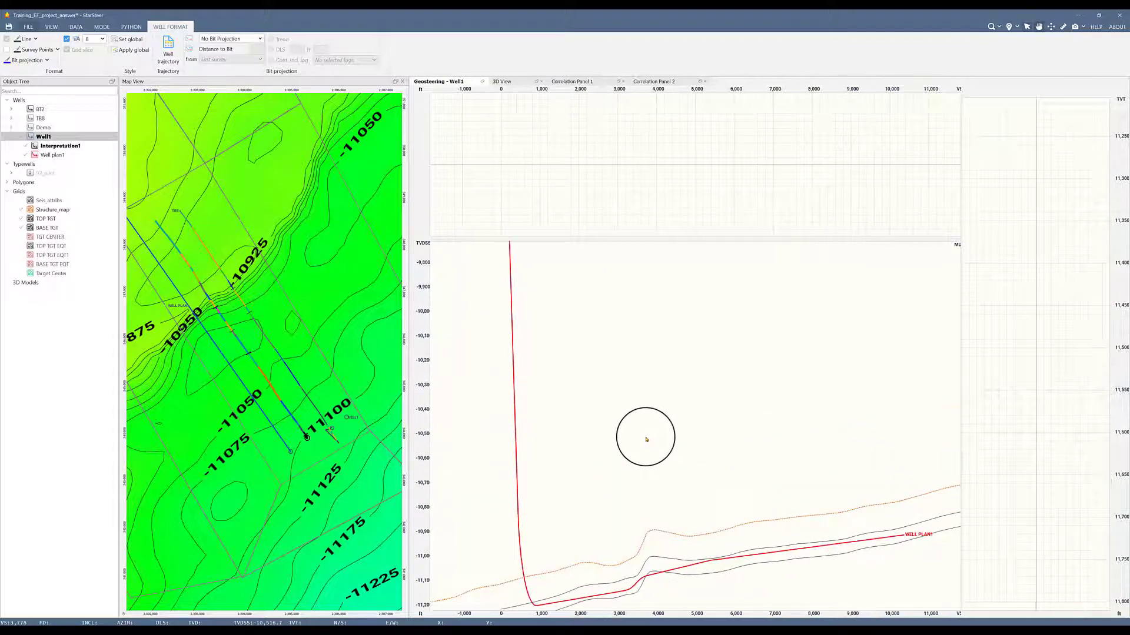
{"action": "scroll", "coordinate": [665, 356], "scroll_direction": "down", "scroll_amount": 3}
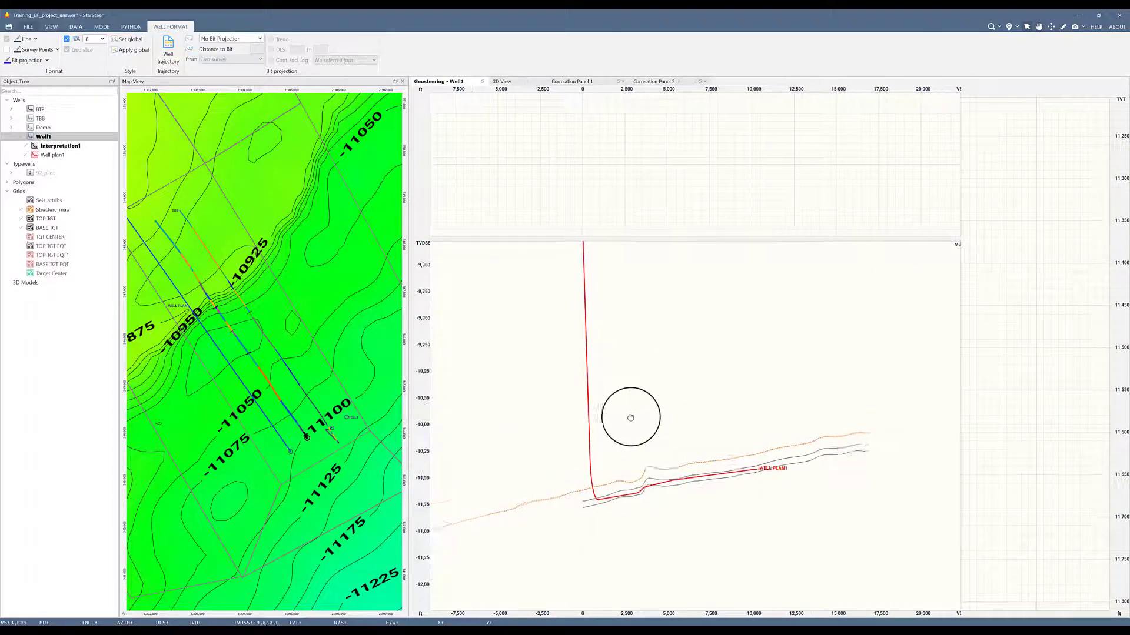
{"action": "scroll", "coordinate": [643, 499], "scroll_direction": "up", "scroll_amount": 2}
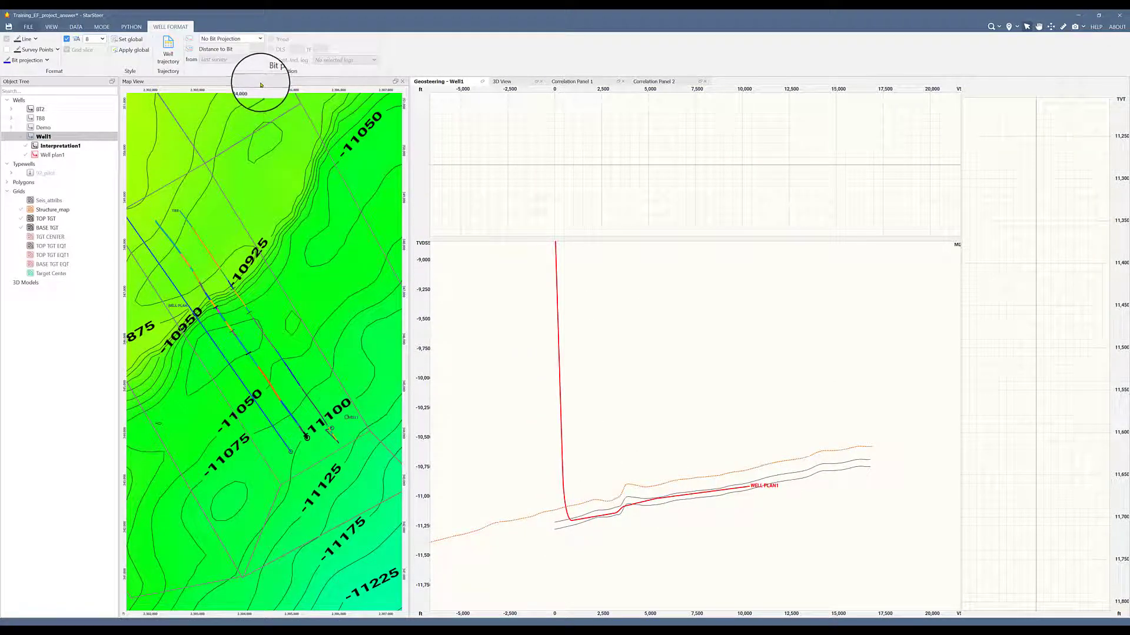
{"action": "left_click", "coordinate": [26, 156]}
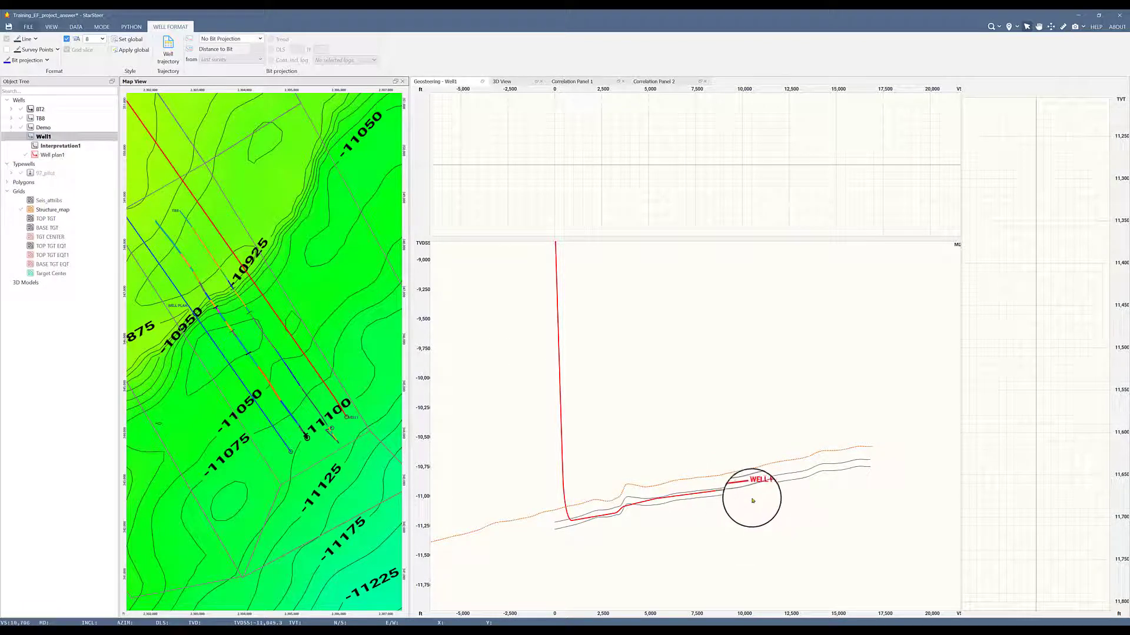
{"action": "scroll", "coordinate": [734, 497], "scroll_direction": "down", "scroll_amount": 3}
{"action": "scroll", "coordinate": [737, 497], "scroll_direction": "up", "scroll_amount": 5}
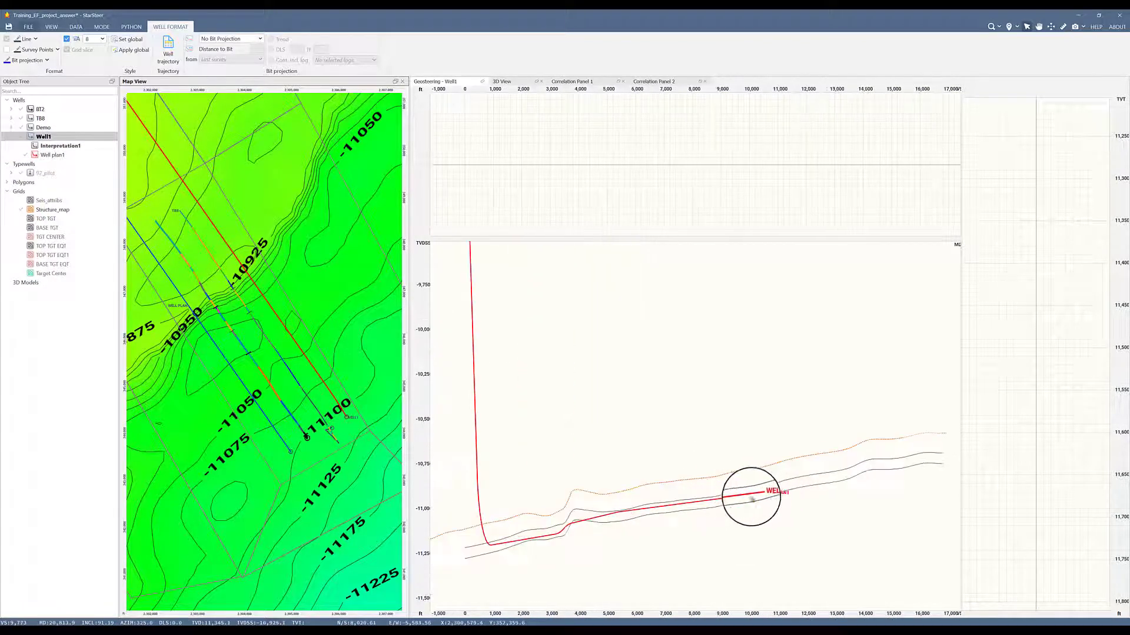
{"action": "left_click_drag", "start_coordinate": [784, 481], "coordinate": [788, 477]}
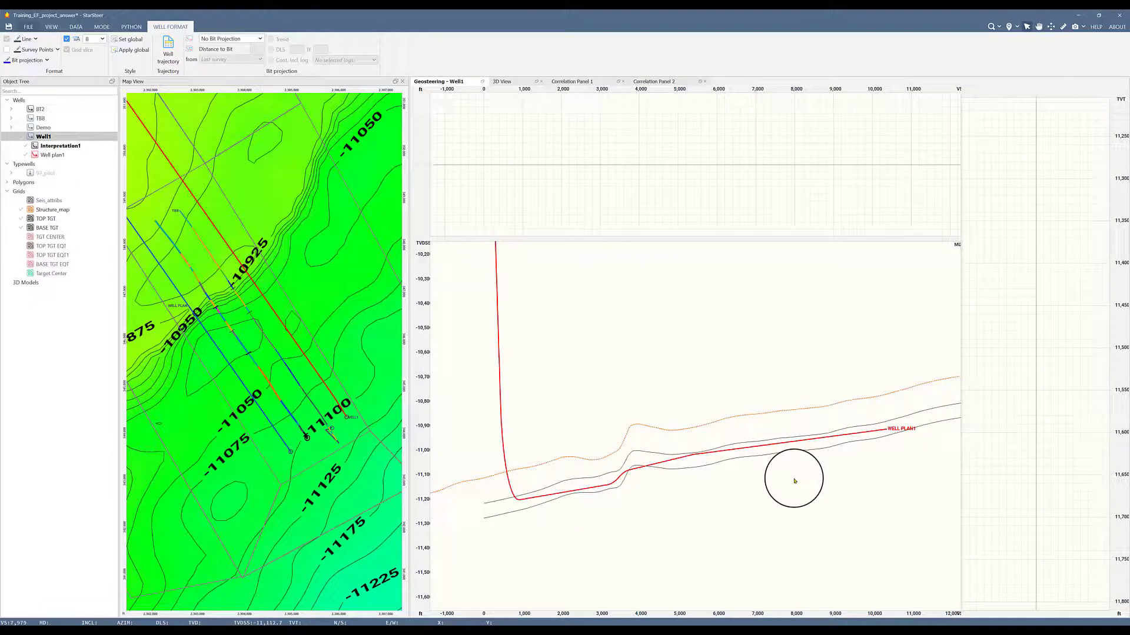
Step: Open Well plan1's spreadsheet to review its survey points, and view the plan along the target zone
{"action": "right_click", "coordinate": [59, 155]}
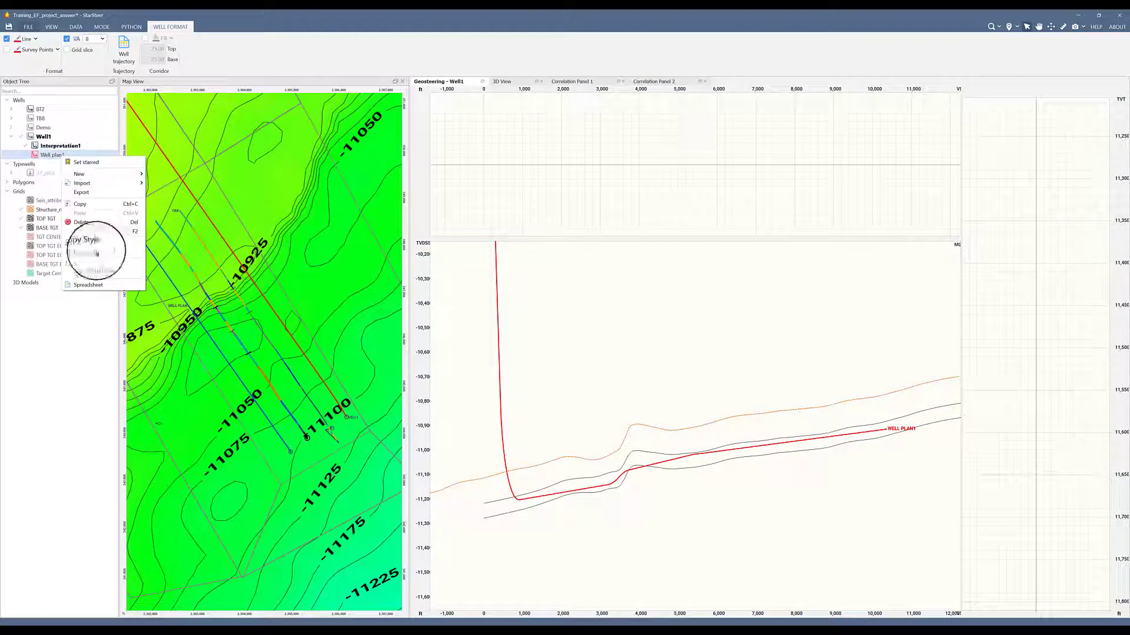
{"action": "left_click", "coordinate": [99, 285]}
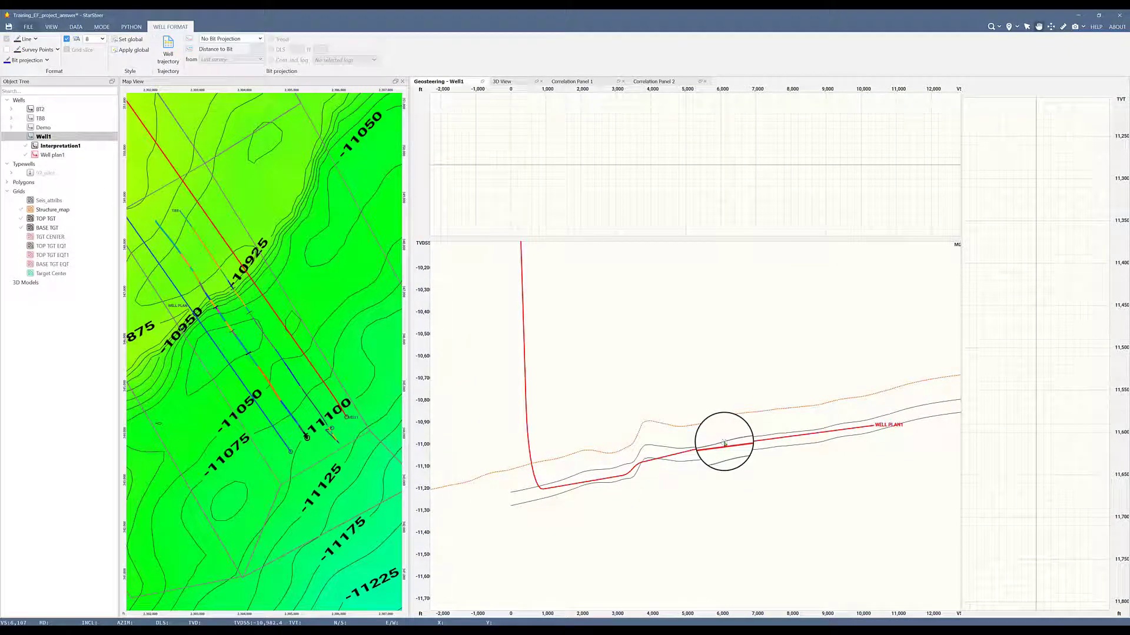
{"action": "scroll", "coordinate": [724, 444], "scroll_direction": "up", "scroll_amount": 1}
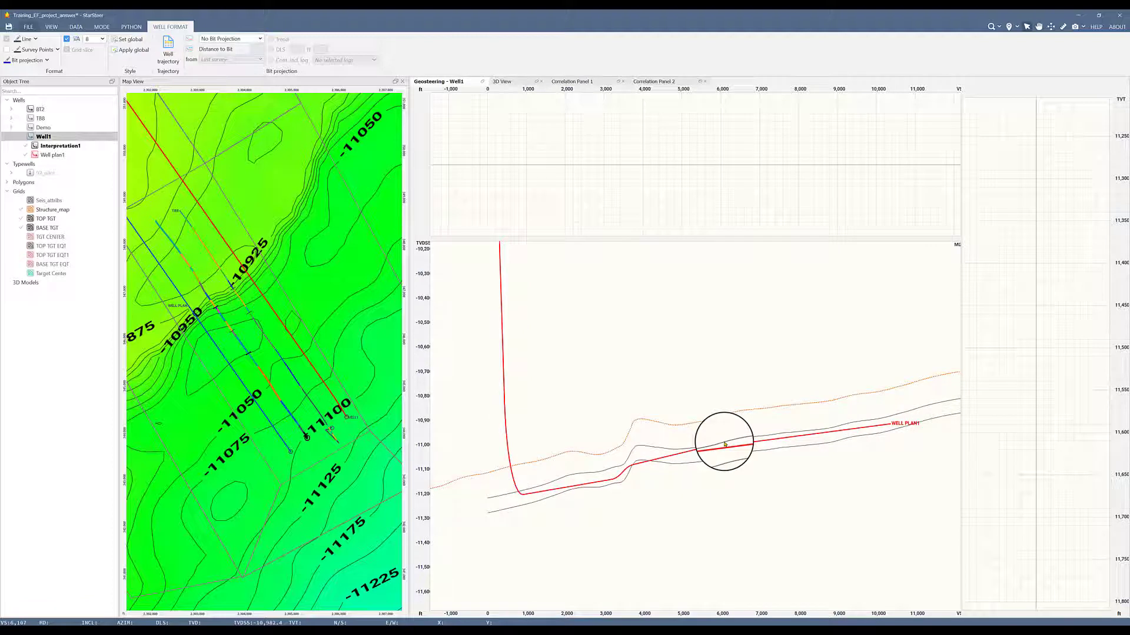